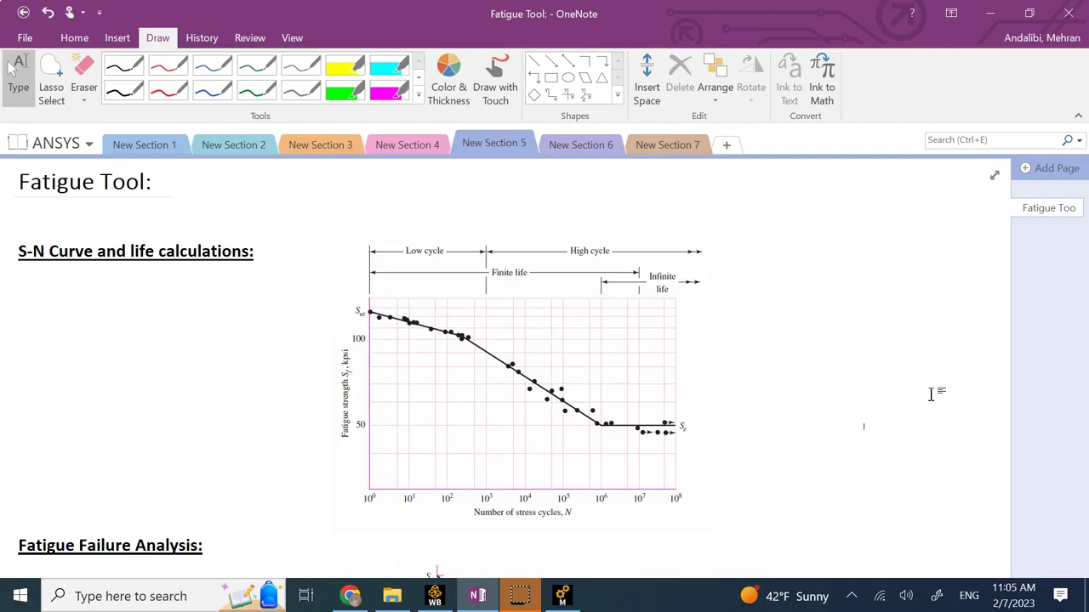
Scroll the Fatigue Tool page to the stress-time and Gerber/Goodman/Soderberg diagrams and equations
scroll(909, 420, down, 2)
scroll(838, 323, down, 5)
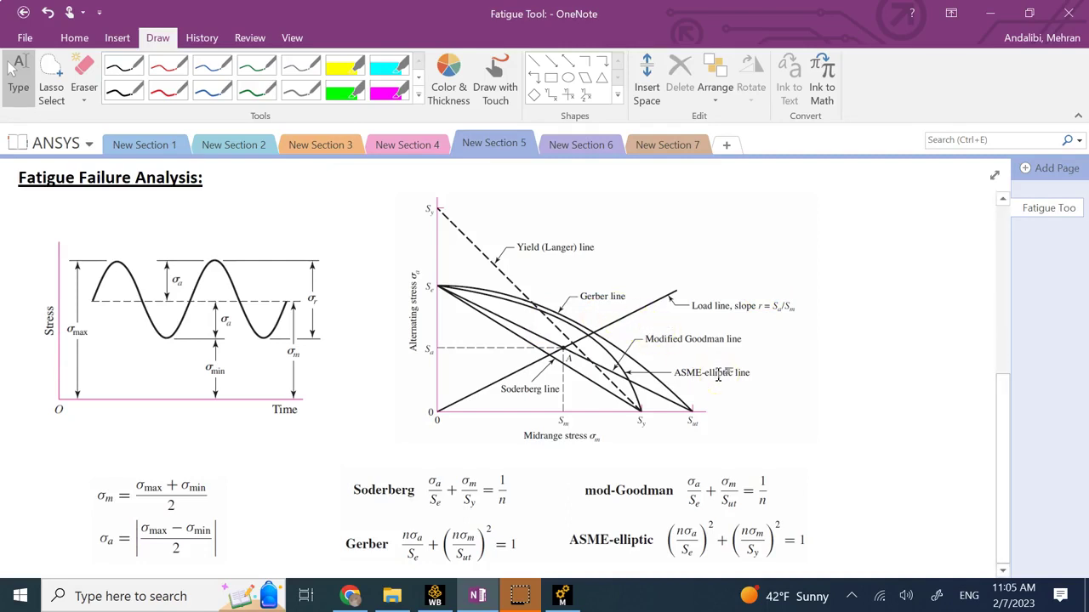
scroll(718, 375, up, 5)
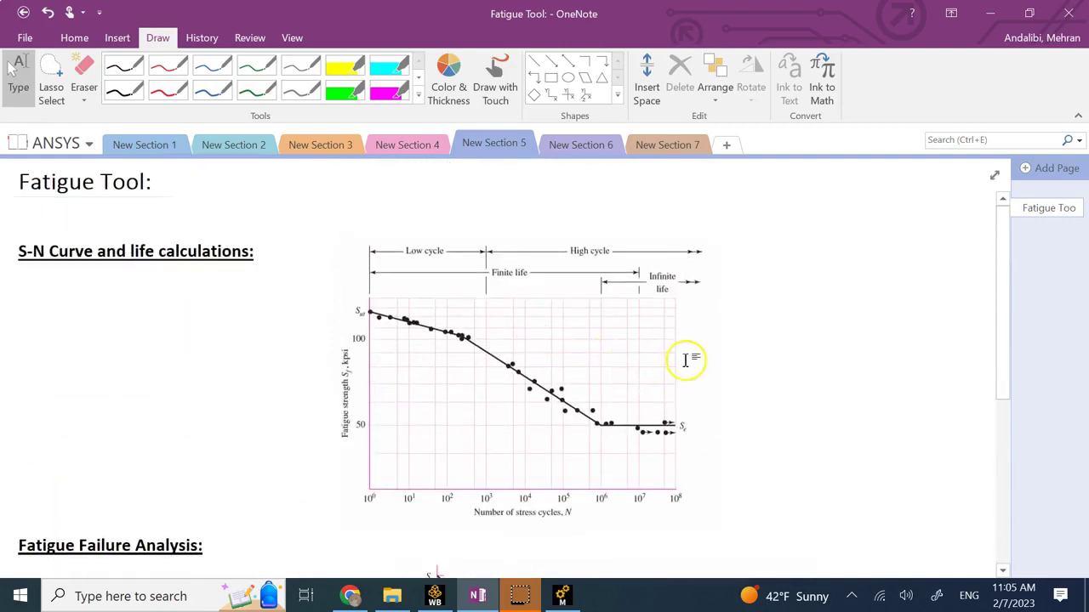
scroll(687, 362, down, 2)
scroll(686, 365, up, 2)
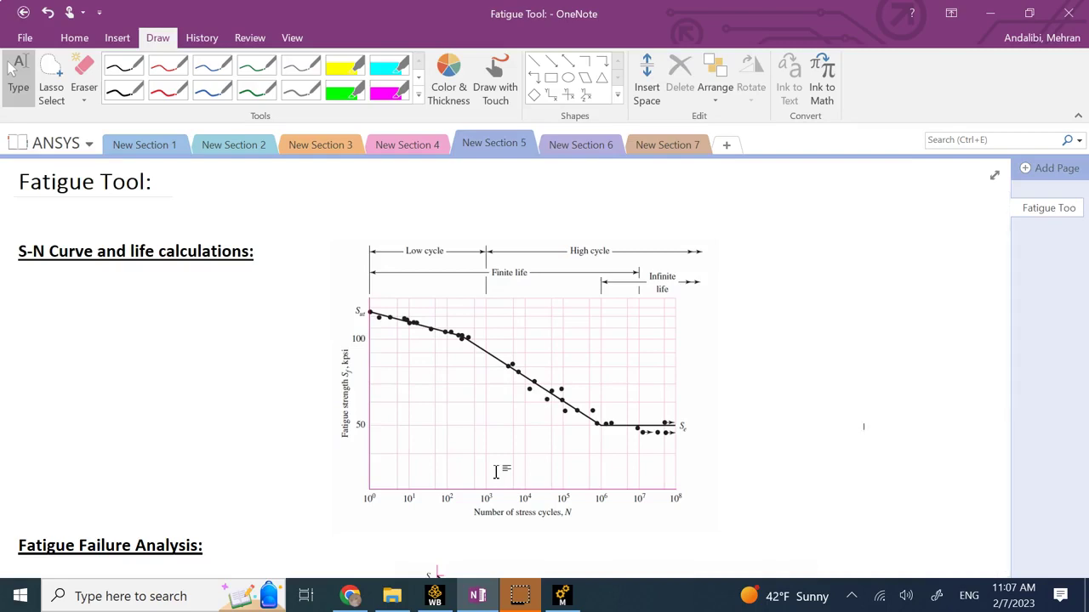
scroll(497, 463, down, 5)
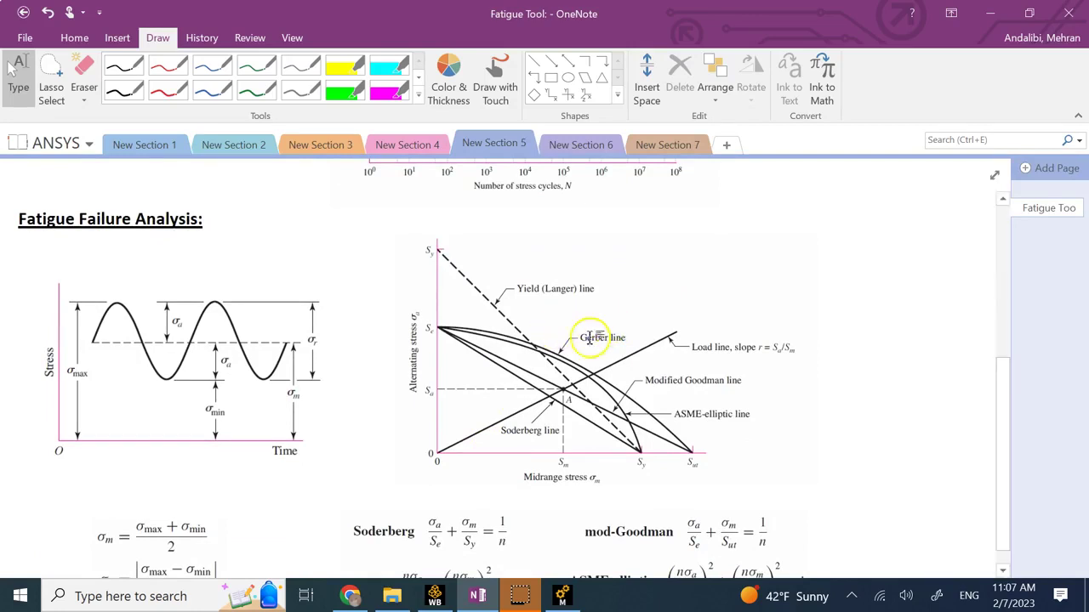
Drag the σm and σa formula image up, directly beneath the sine-wave stress-time graph
scroll(123, 366, down, 1)
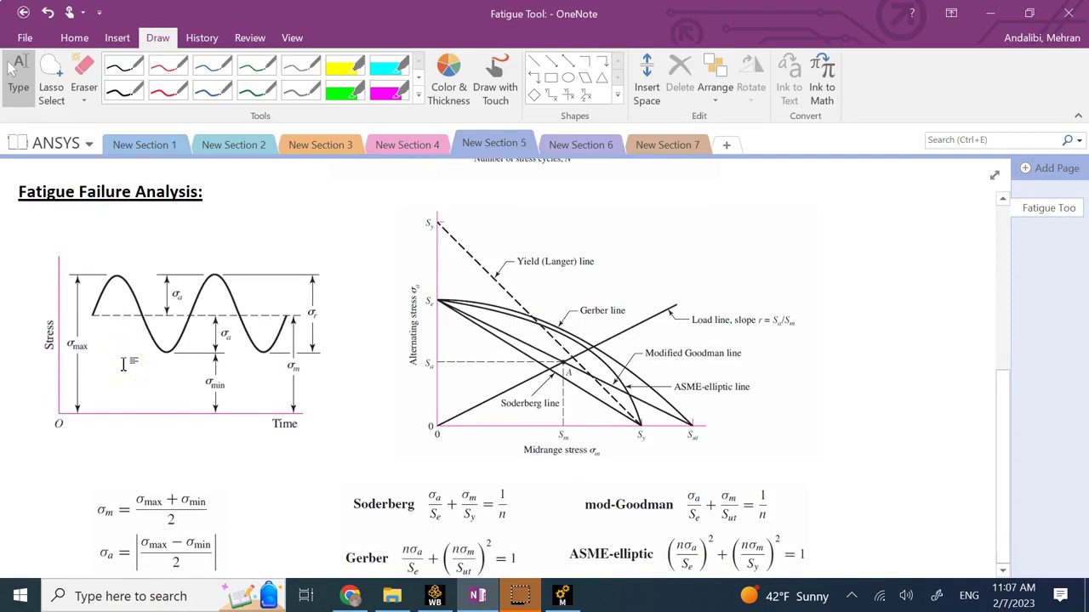
click(150, 326)
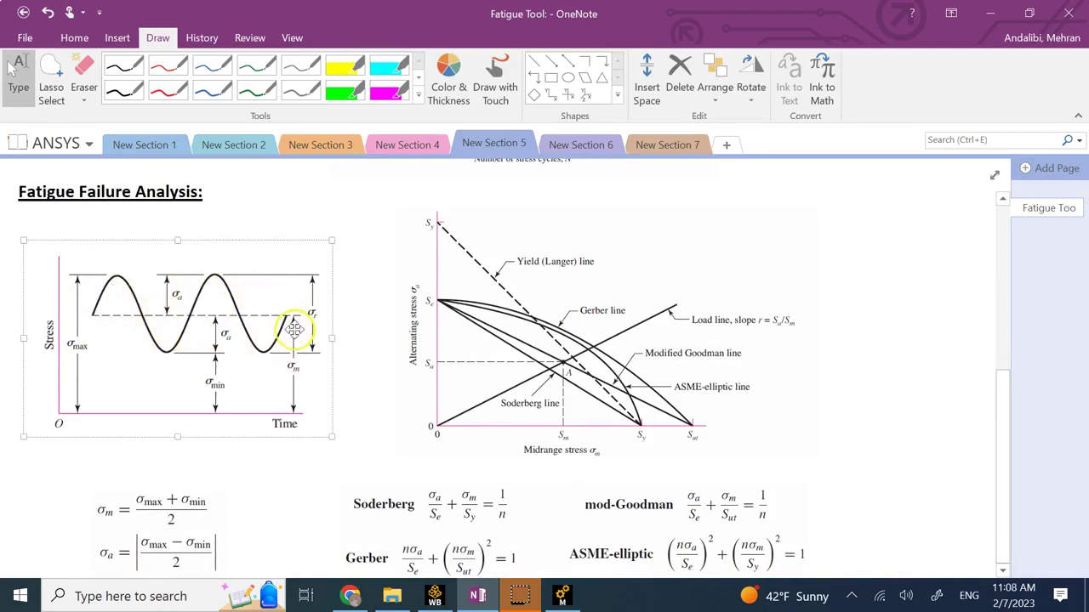
click(148, 501)
drag(149, 500, 140, 462)
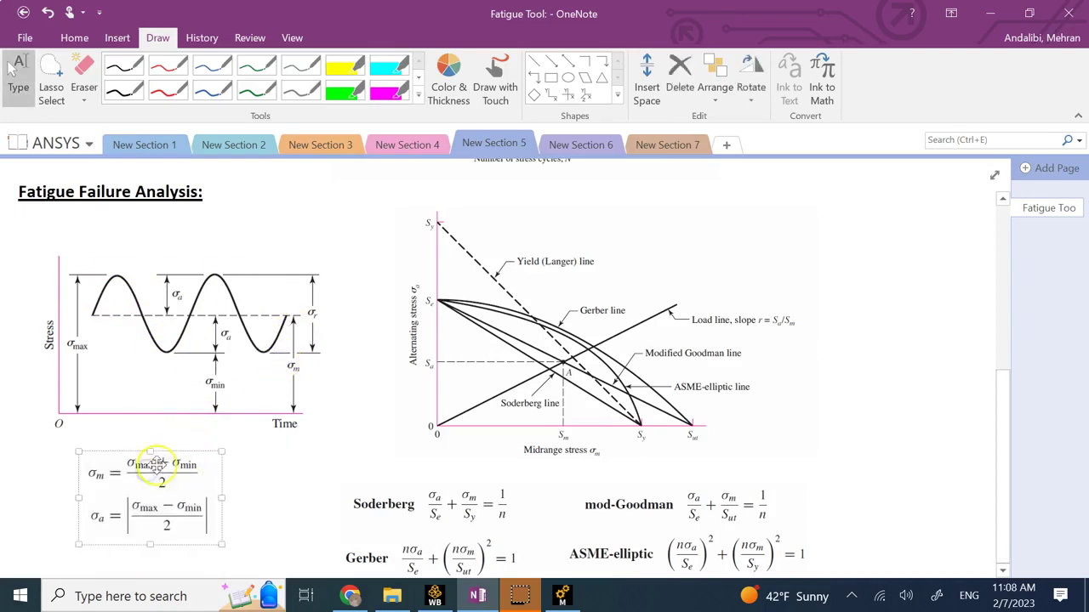
click(274, 459)
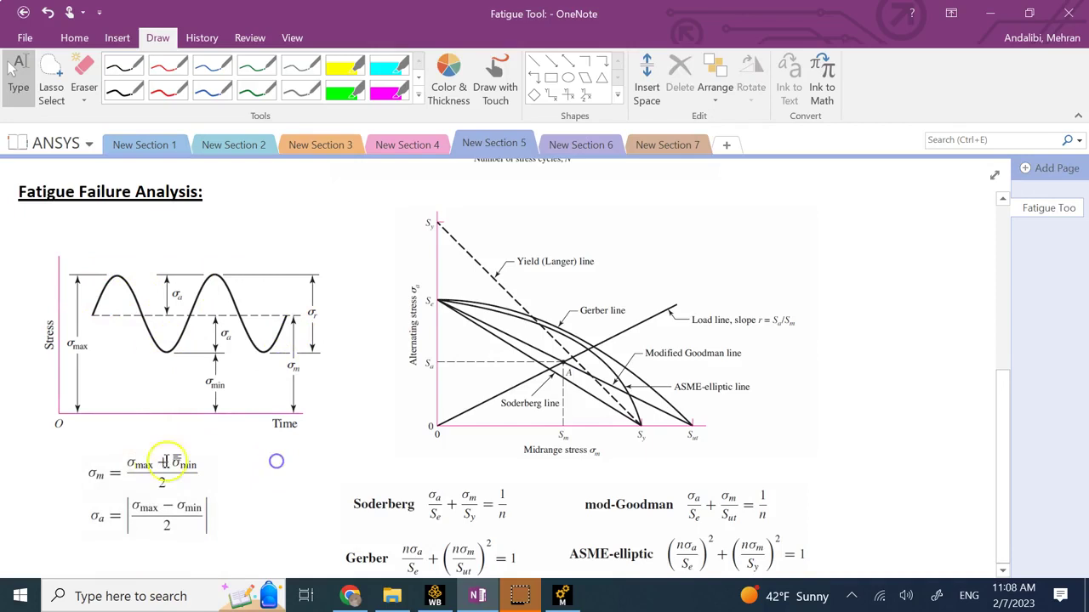
click(95, 476)
click(169, 518)
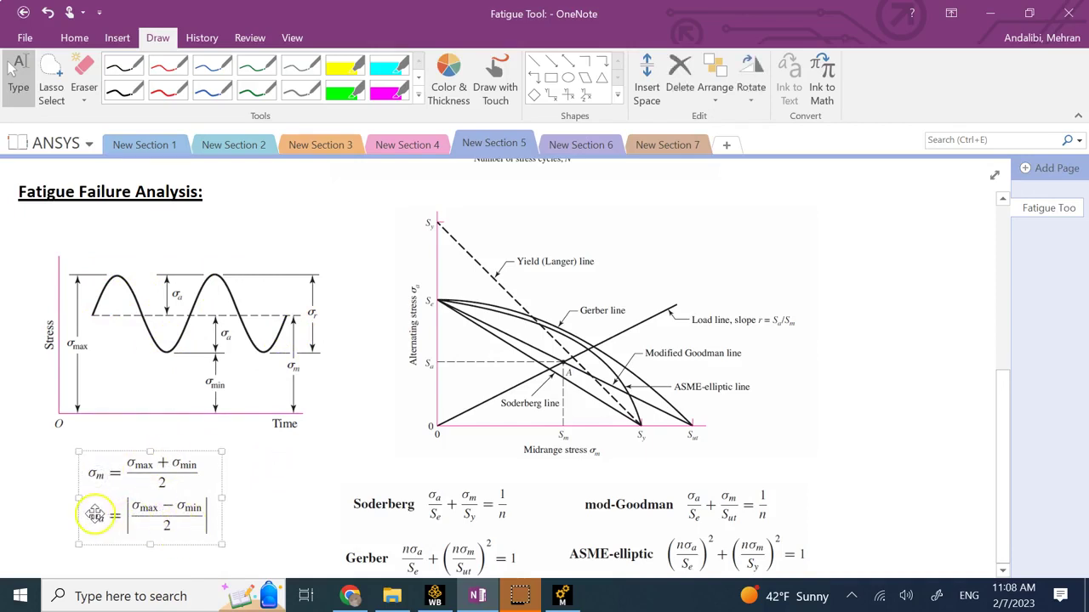
click(299, 510)
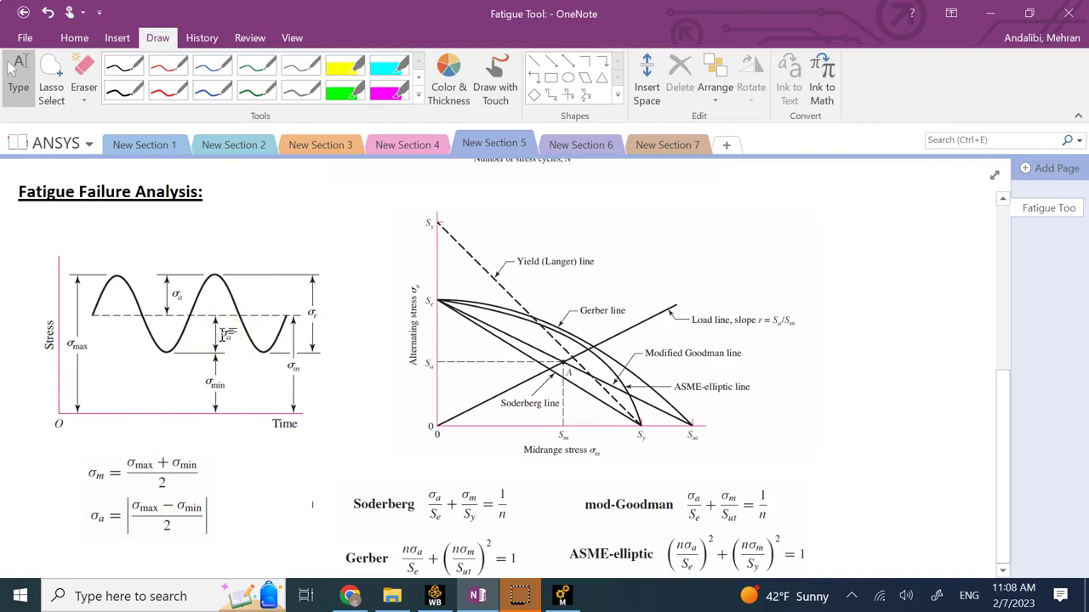
Nudge the Soderberg, mod-Goodman, Gerber and ASME-elliptic equations image slightly upward
click(528, 496)
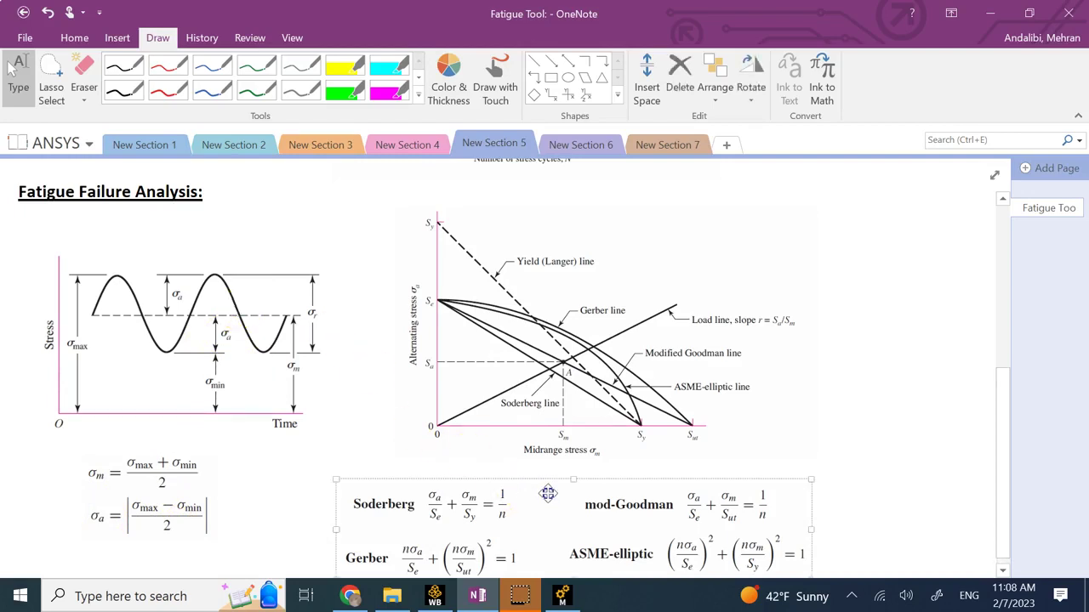
drag(547, 492, 547, 482)
click(838, 418)
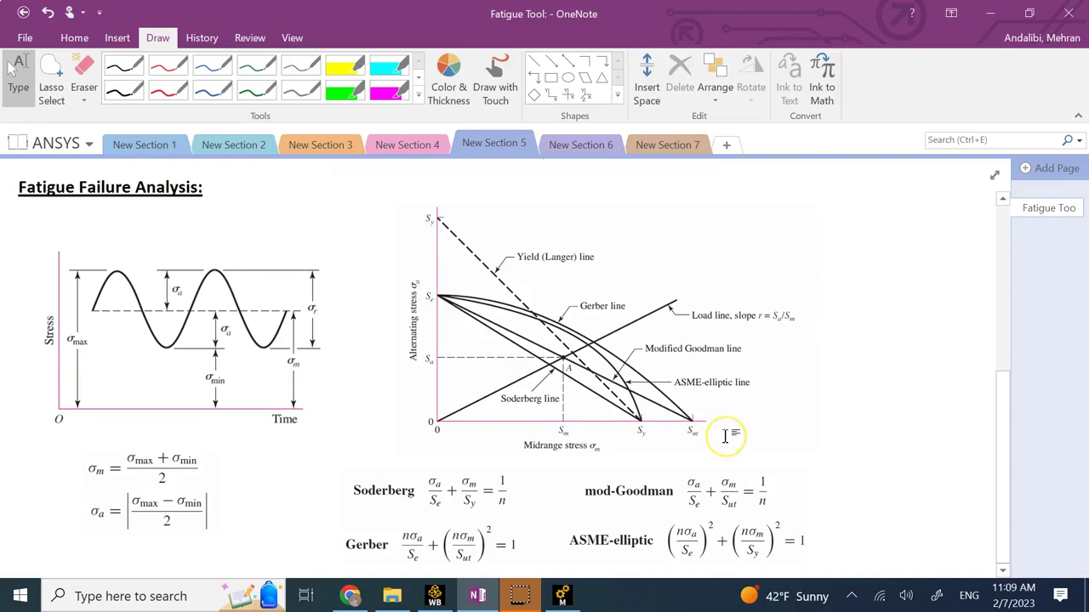
Scroll back and forth between the S-N curve and the failure diagrams
scroll(722, 435, up, 1)
scroll(595, 410, down, 1)
scroll(552, 416, up, 5)
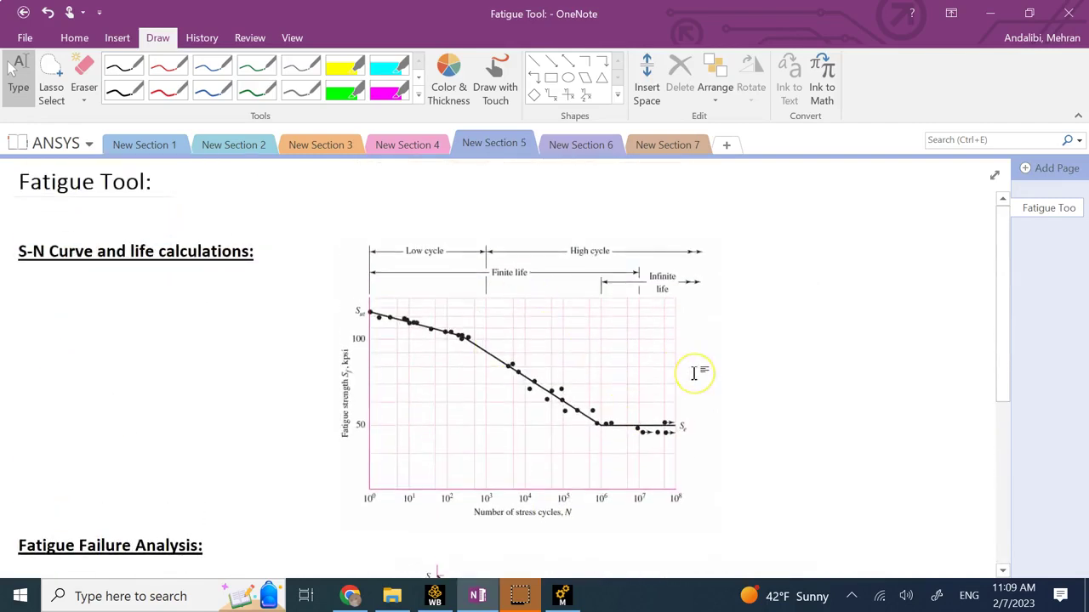
scroll(694, 372, down, 5)
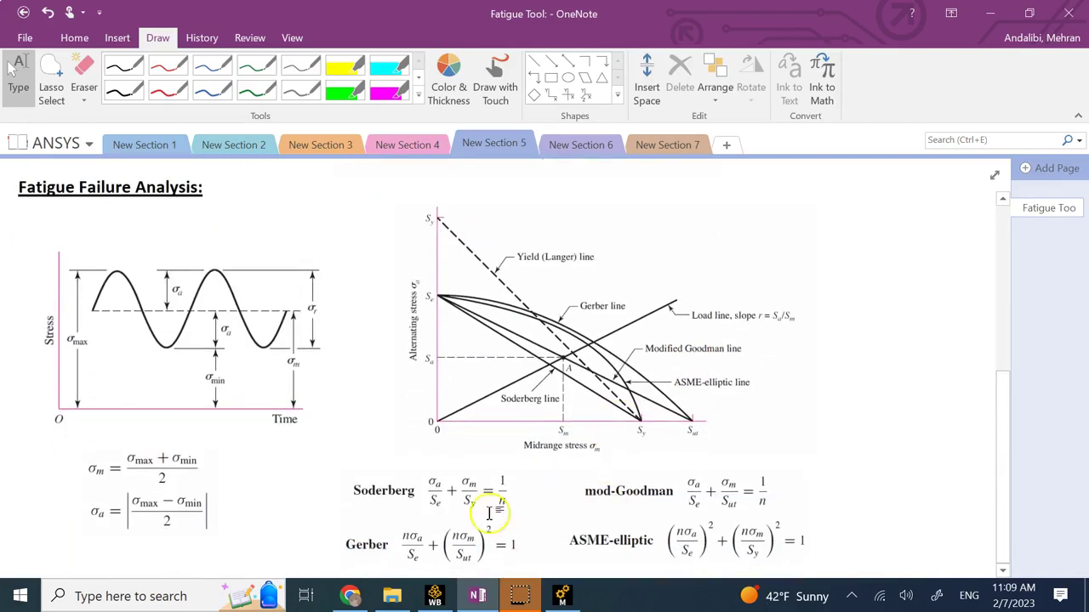
scroll(503, 499, up, 5)
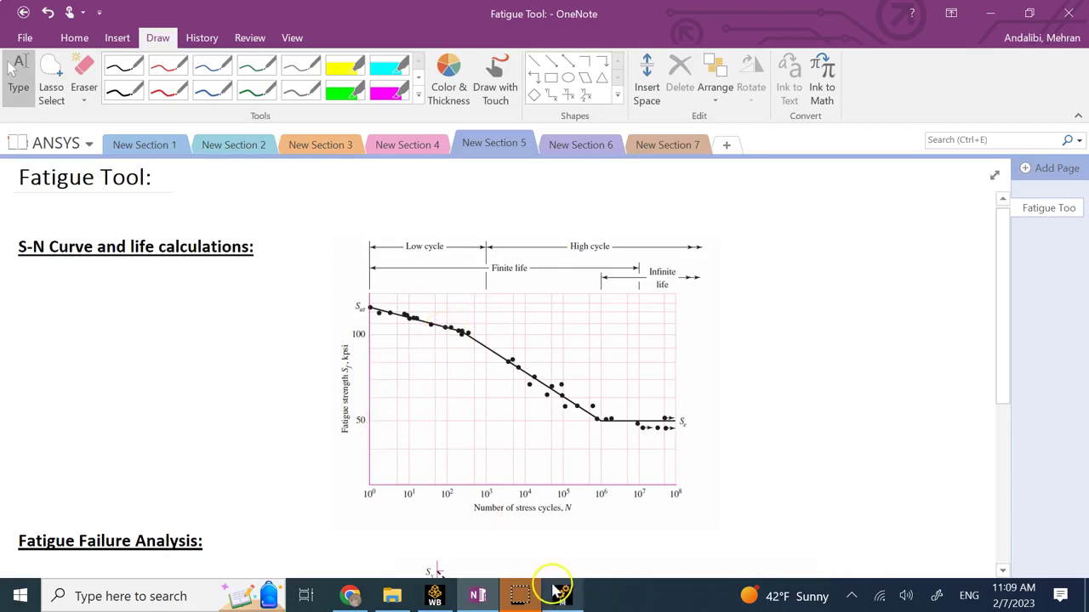
Bring the holed beam model forward in Mechanical, then return to OneNote's S-N curve
mouse_move(560, 593)
click(571, 541)
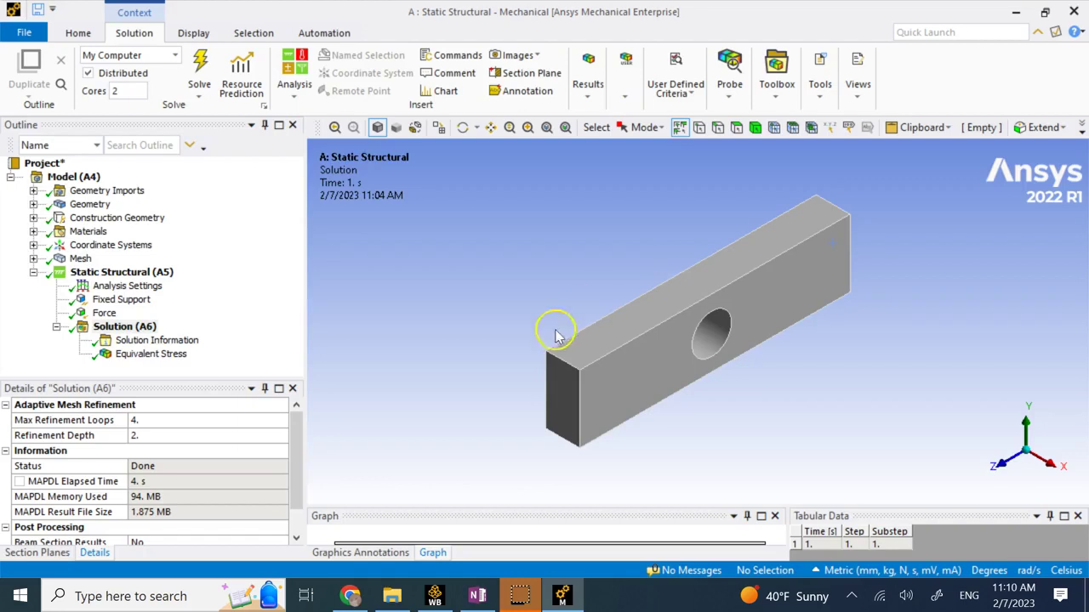
click(477, 596)
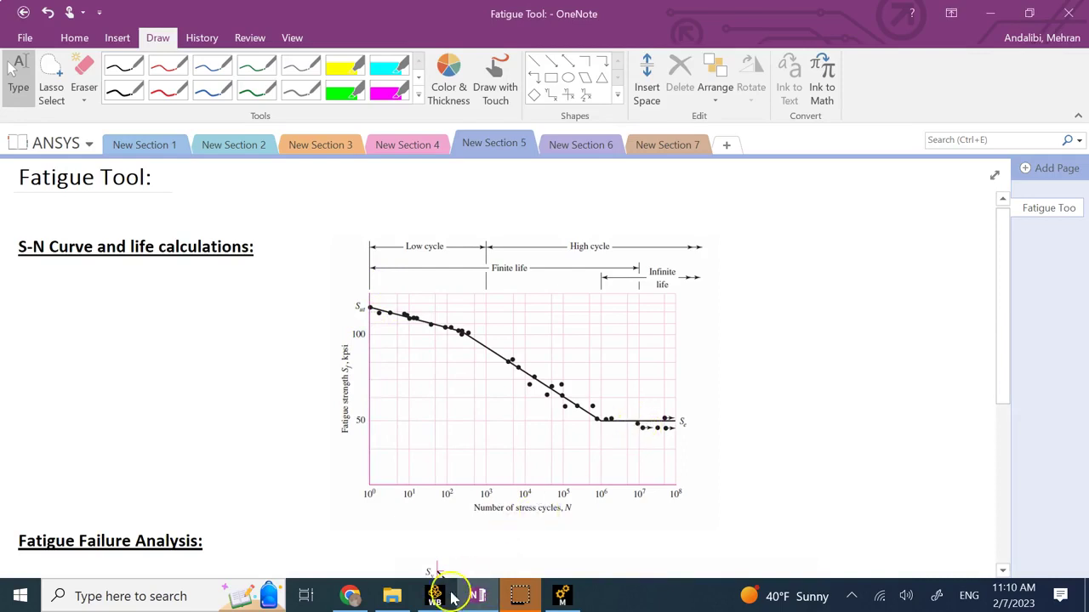
Set Structural Steel's S-N curve interpolation to Semi-Log in Engineering Data, then return to the schematic
click(435, 593)
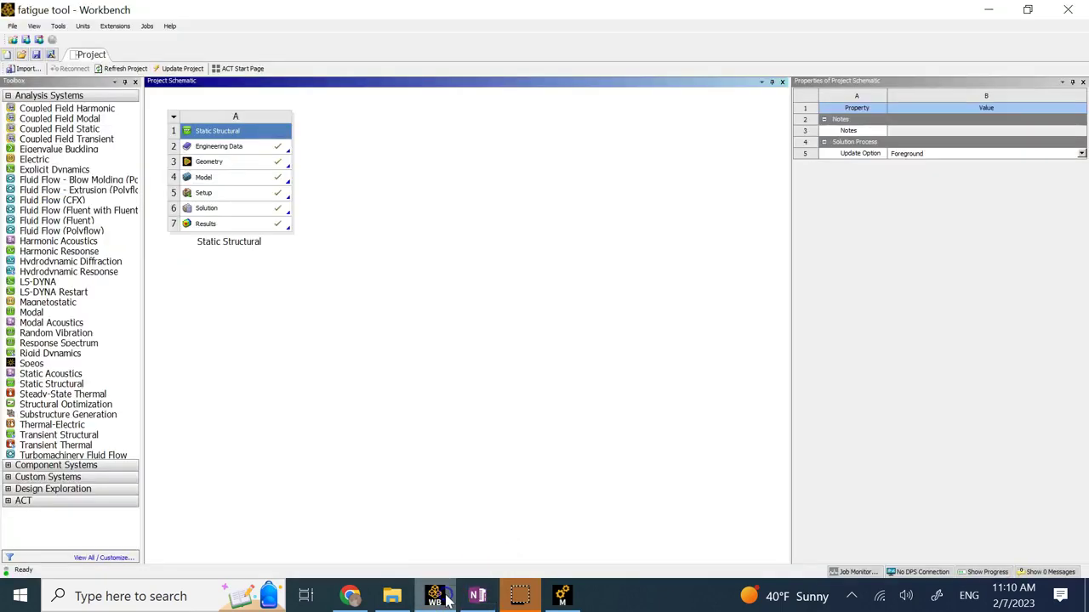
double_click(243, 146)
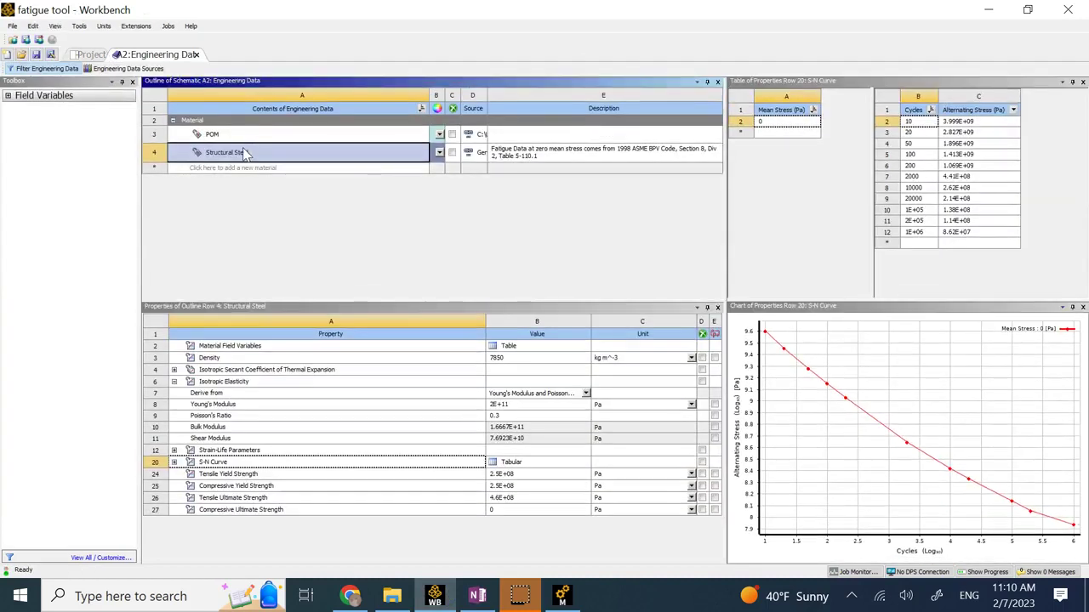
click(175, 462)
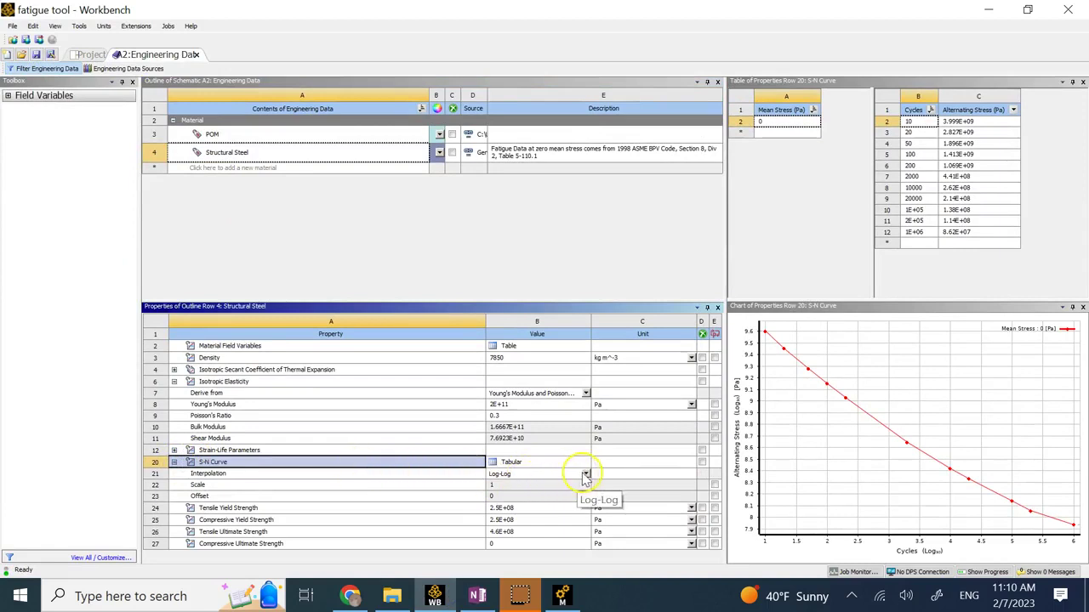
click(585, 474)
click(551, 494)
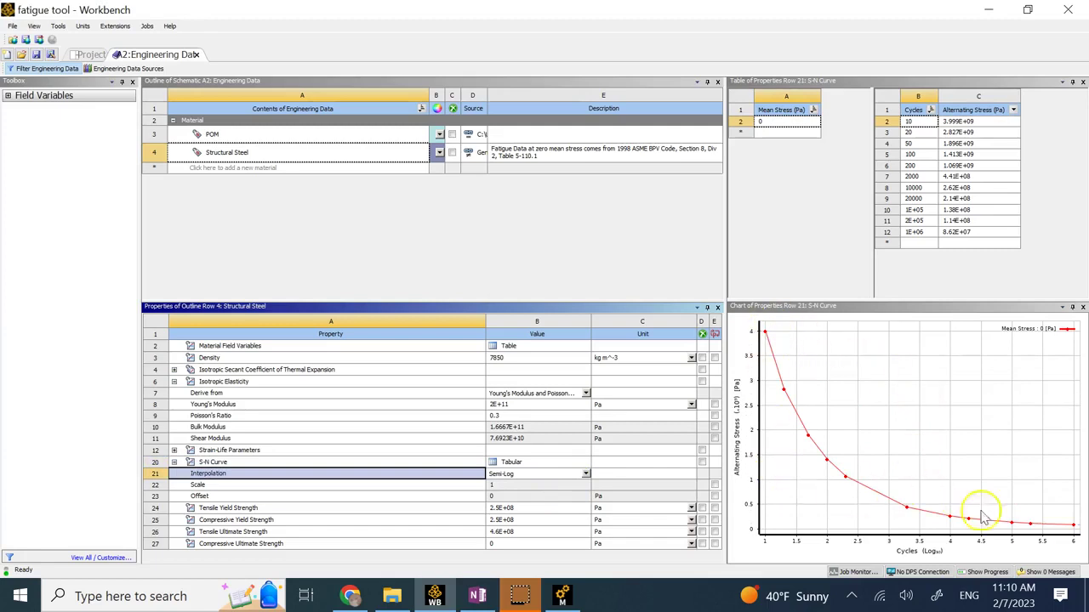
click(198, 54)
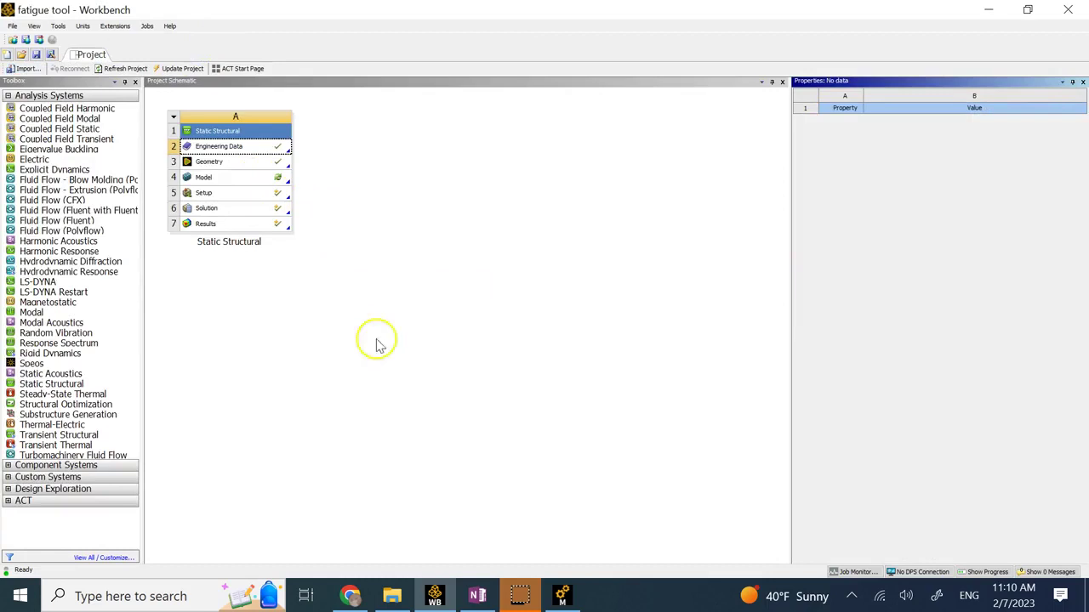
Insert a Fatigue Tool under Solution (A6) after viewing the Equivalent Stress result
click(563, 591)
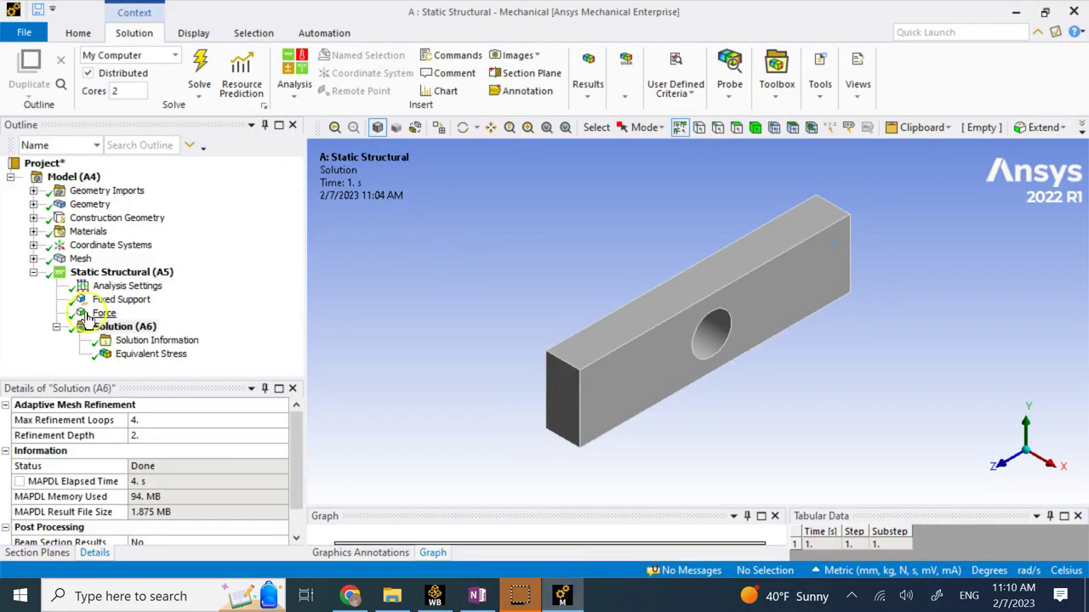
click(147, 357)
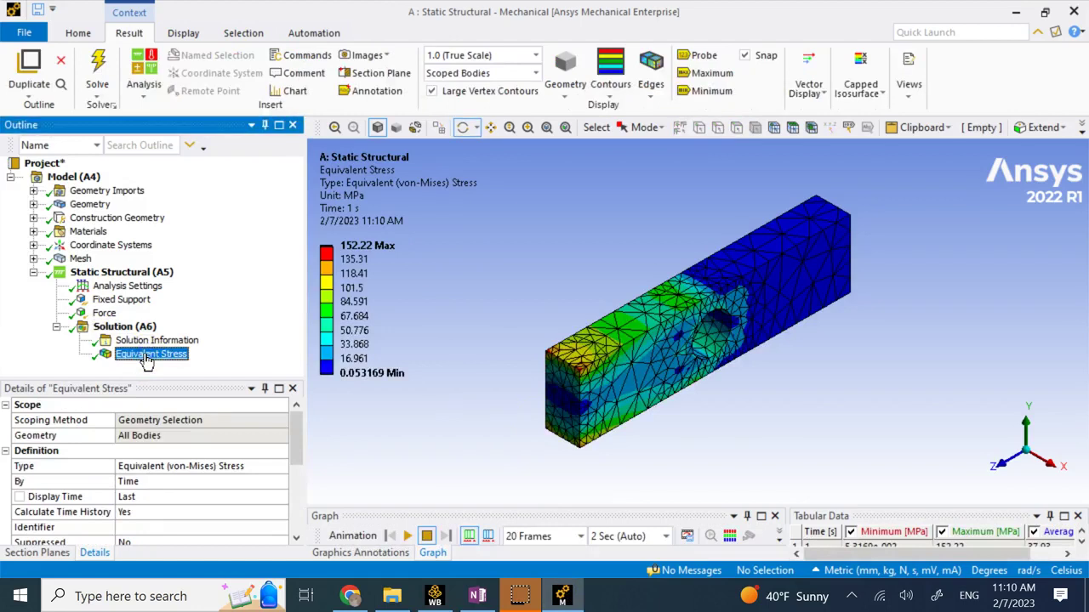
click(128, 327)
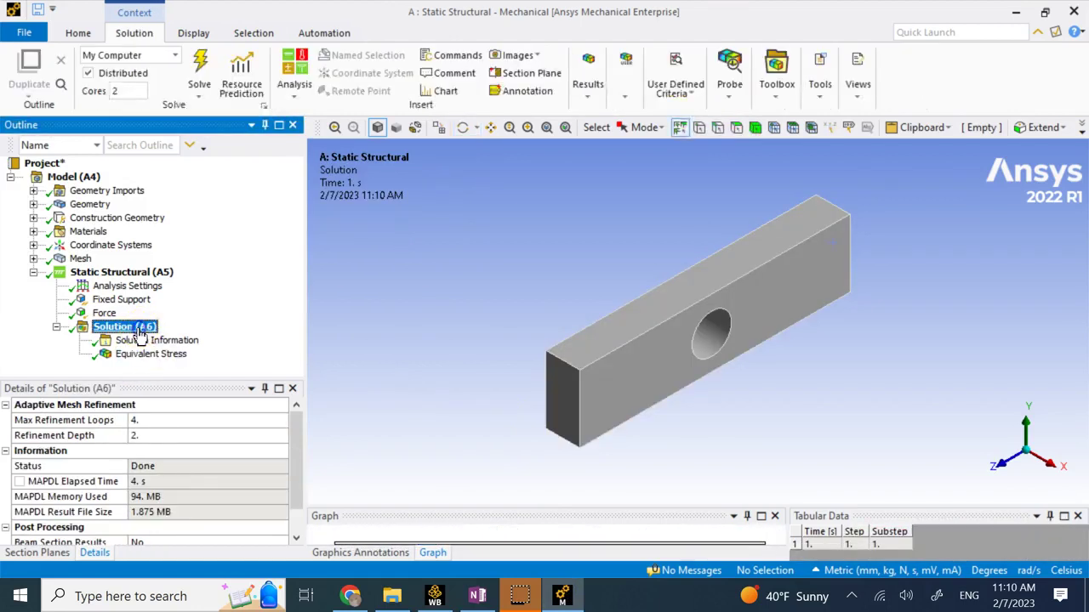
right_click(139, 328)
click(179, 338)
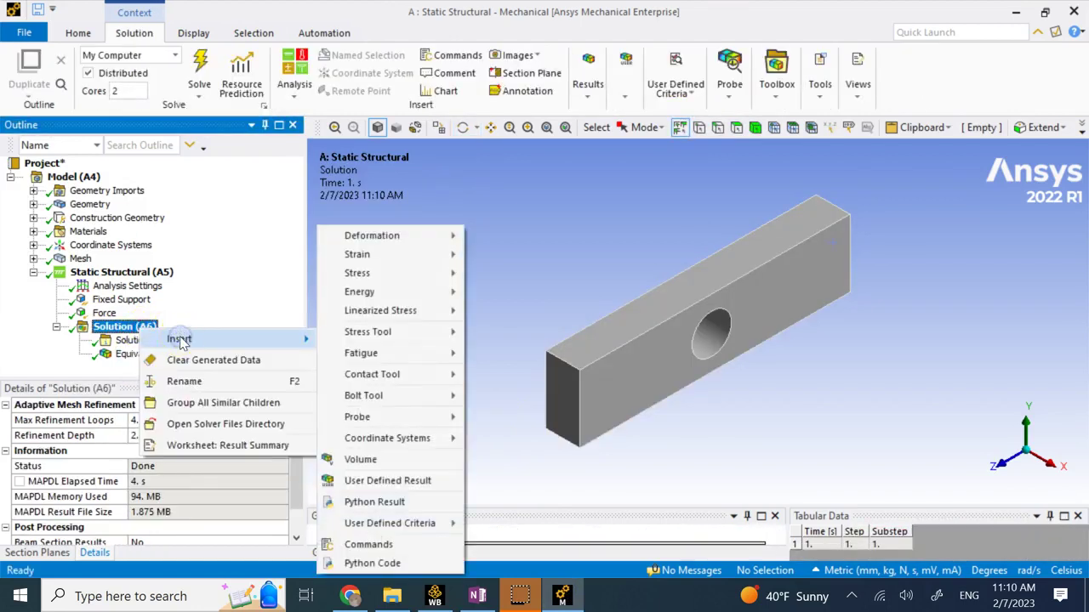
mouse_move(387, 356)
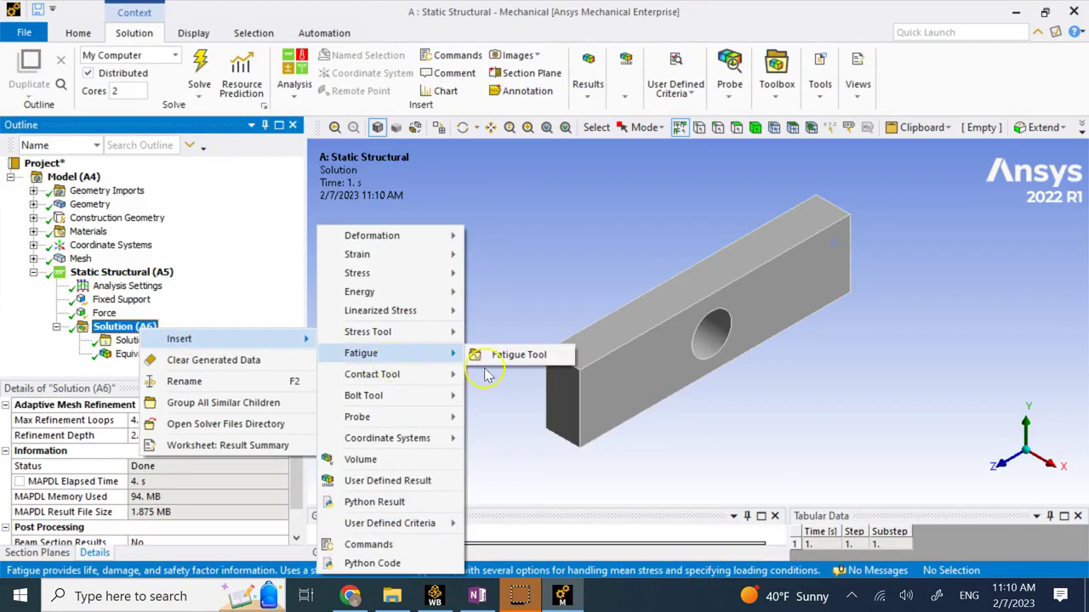
click(508, 356)
click(119, 326)
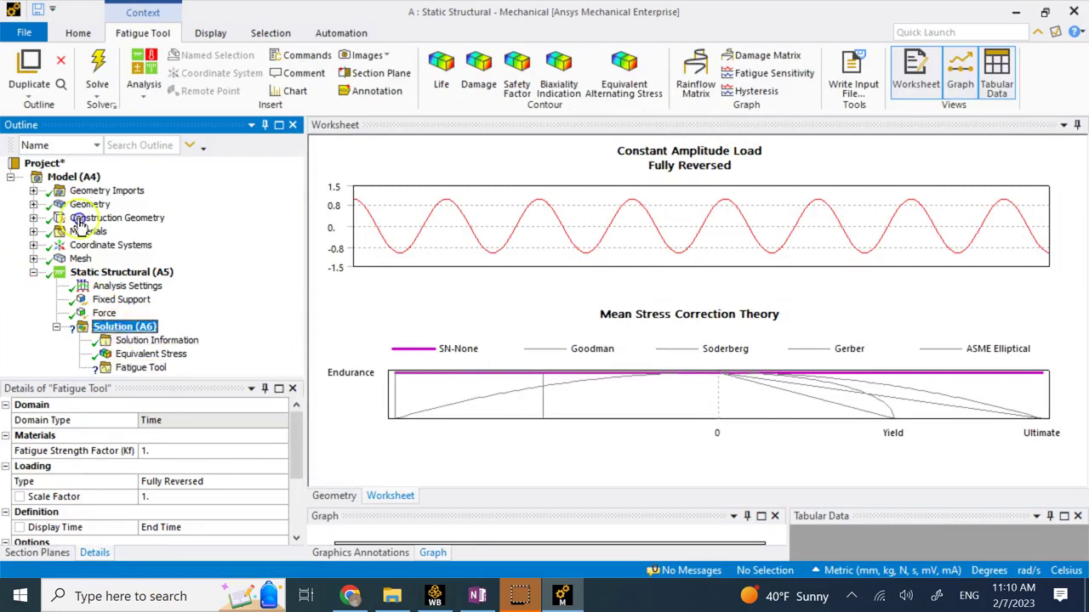
Check the faces covered by both refinements, then delete the first Refinement control
click(33, 259)
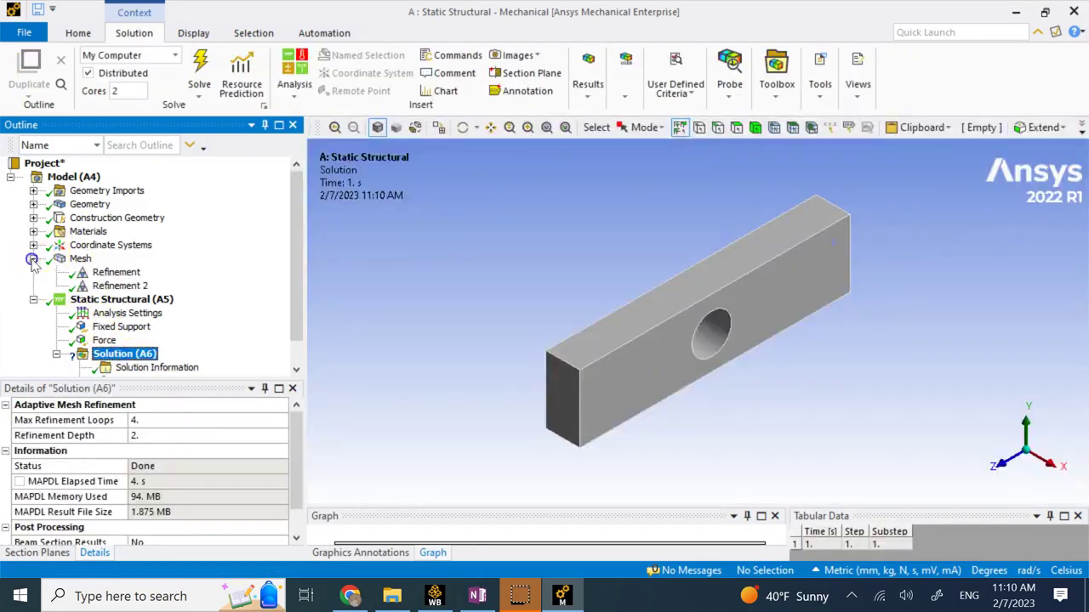
click(104, 274)
click(109, 287)
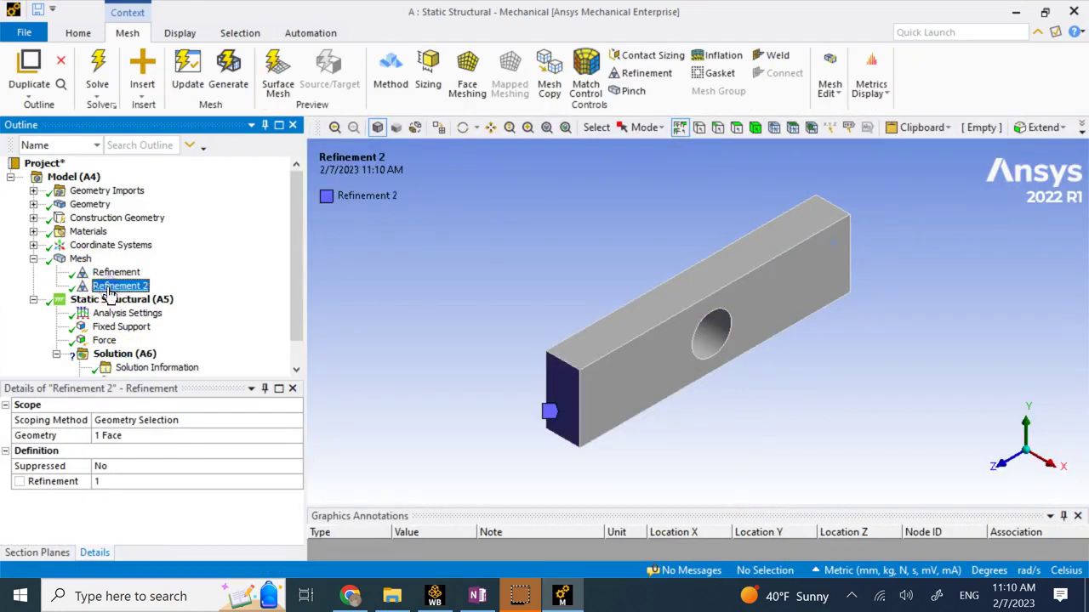
click(108, 273)
click(119, 286)
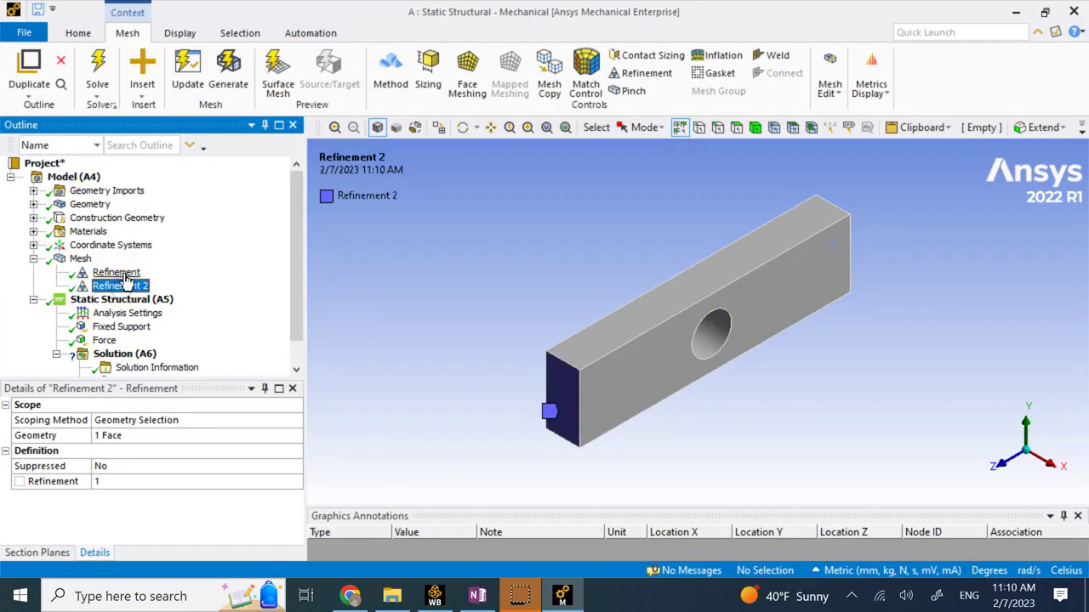
click(119, 273)
right_click(119, 273)
click(188, 475)
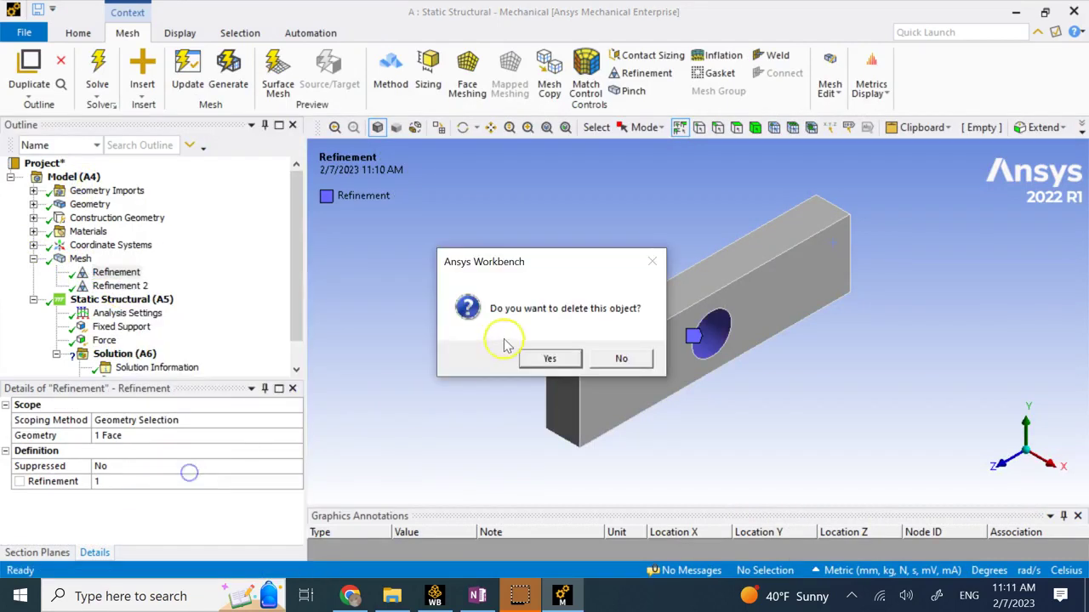
click(548, 358)
Delete the Refinement 2 control from the mesh
click(119, 272)
right_click(125, 272)
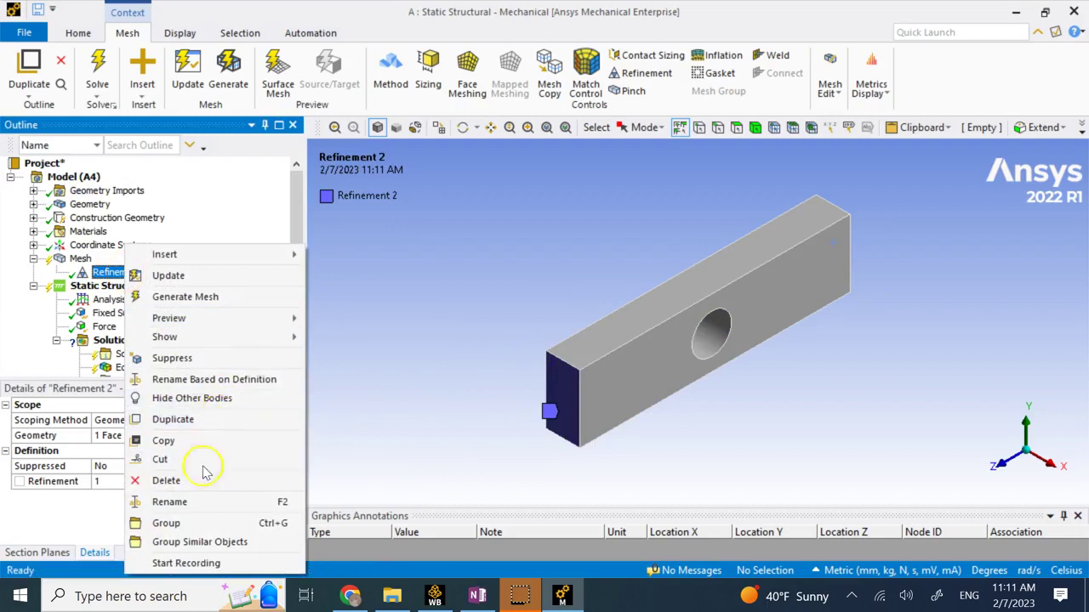
click(167, 480)
click(547, 359)
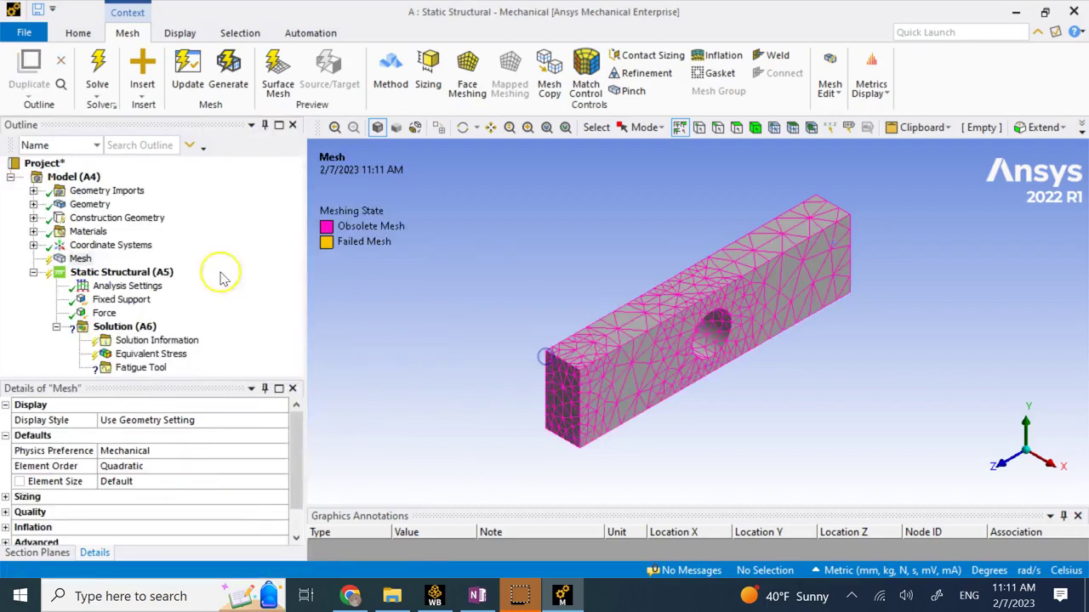
Add a Sizing control to the mesh, scoped to the whole bar body
click(85, 259)
right_click(87, 259)
mouse_move(146, 270)
click(296, 229)
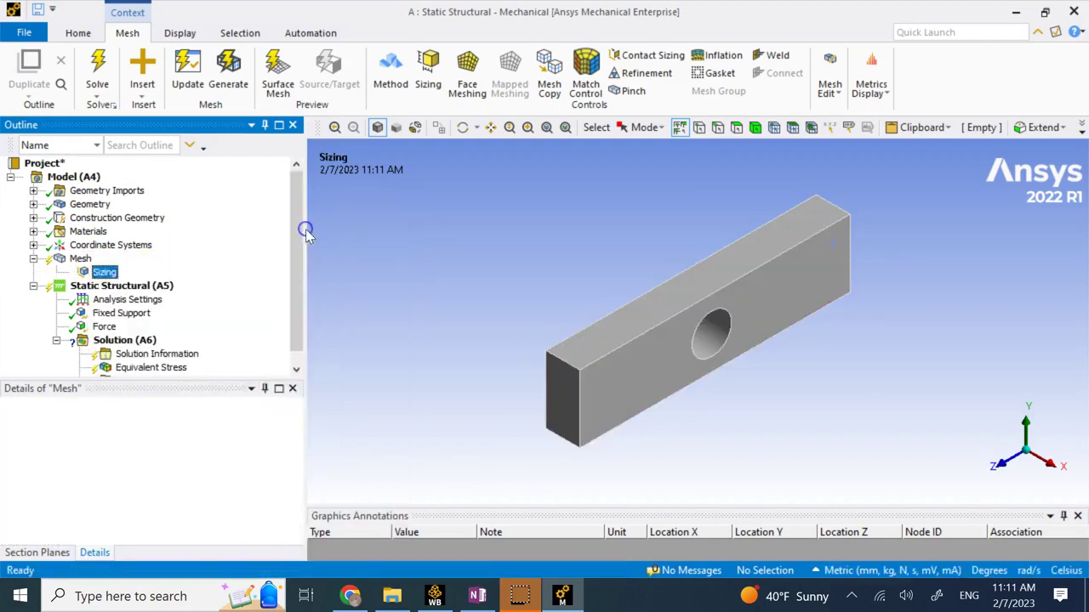
click(167, 439)
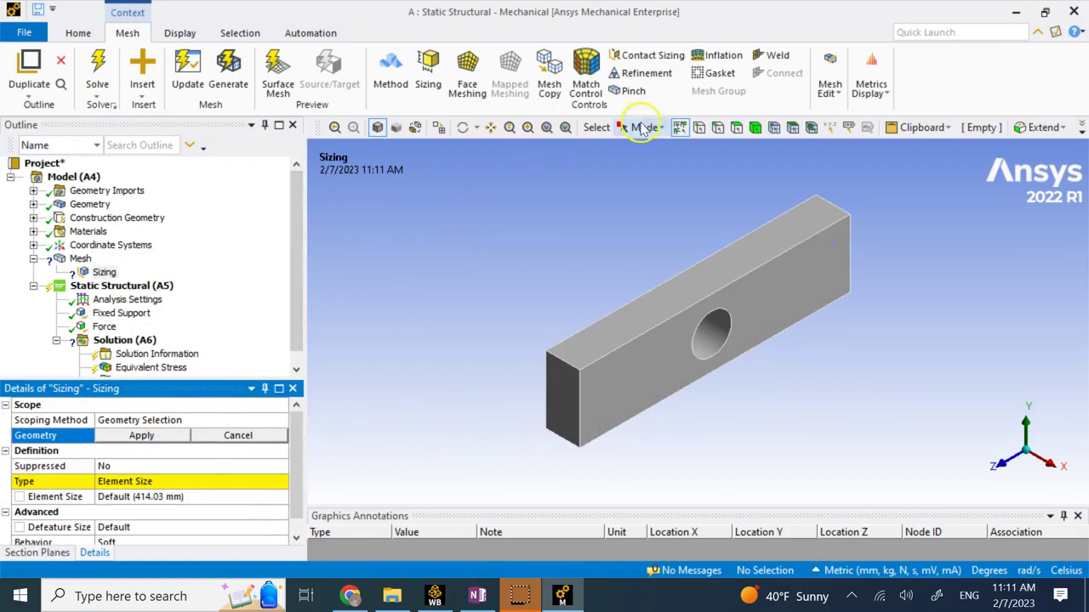
click(754, 127)
click(706, 285)
click(180, 470)
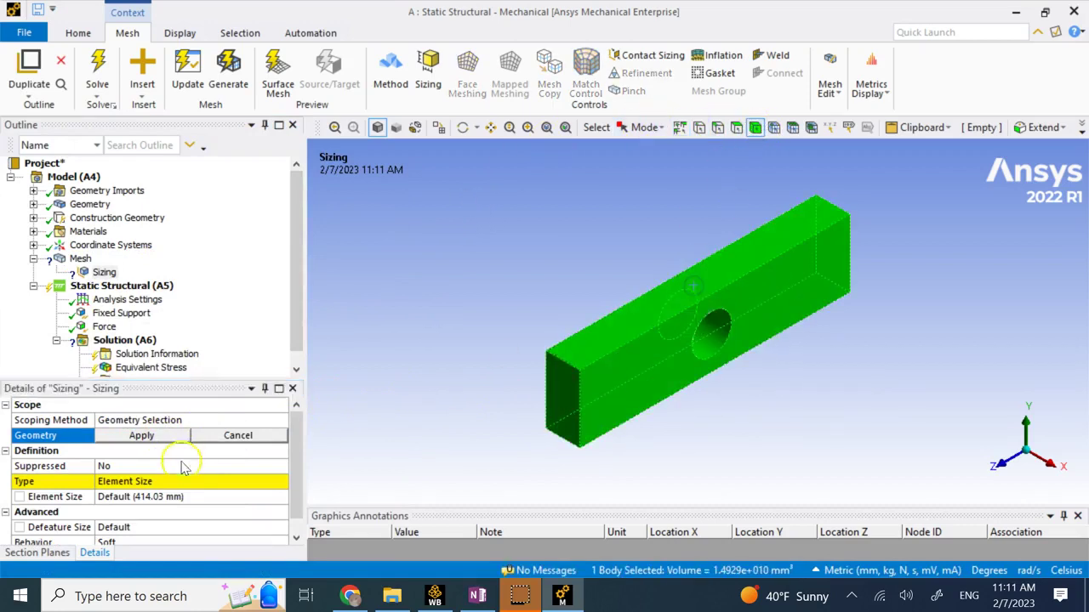
click(183, 498)
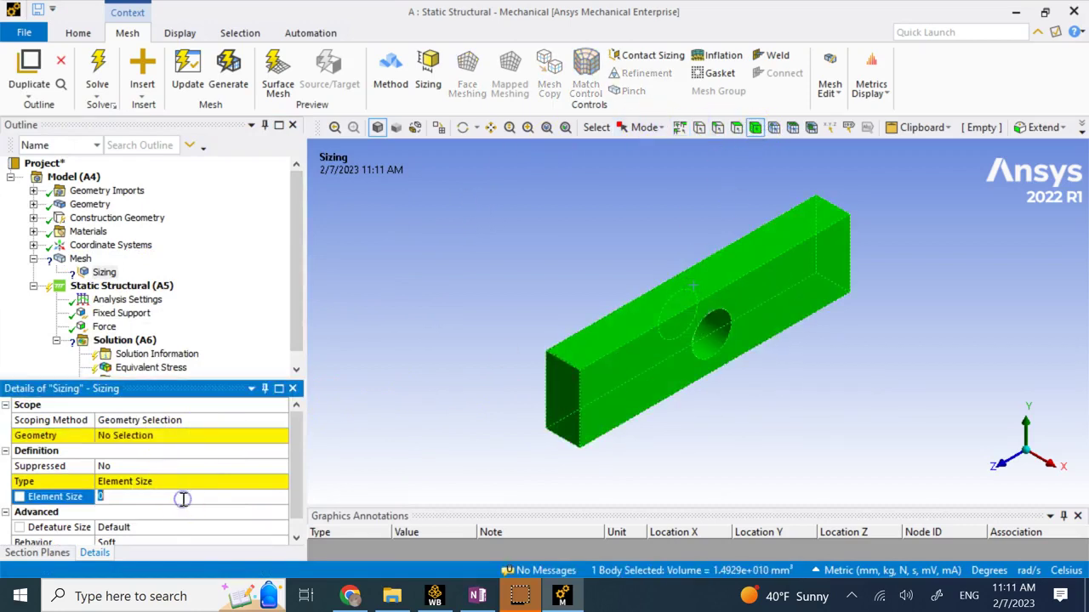
click(174, 436)
click(161, 434)
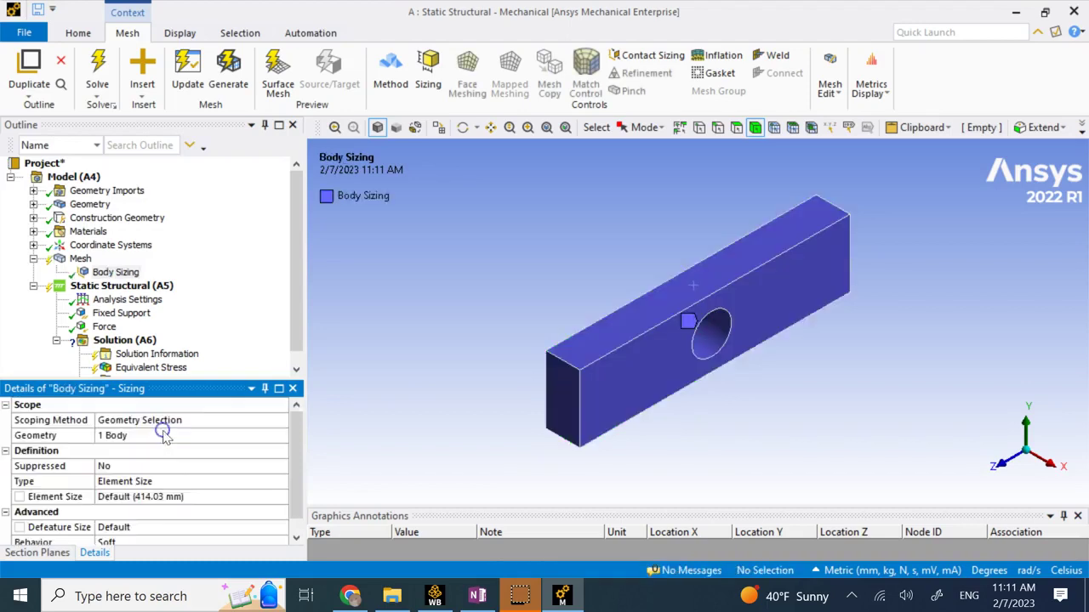
Set the body sizing element size to 200 mm
click(173, 496)
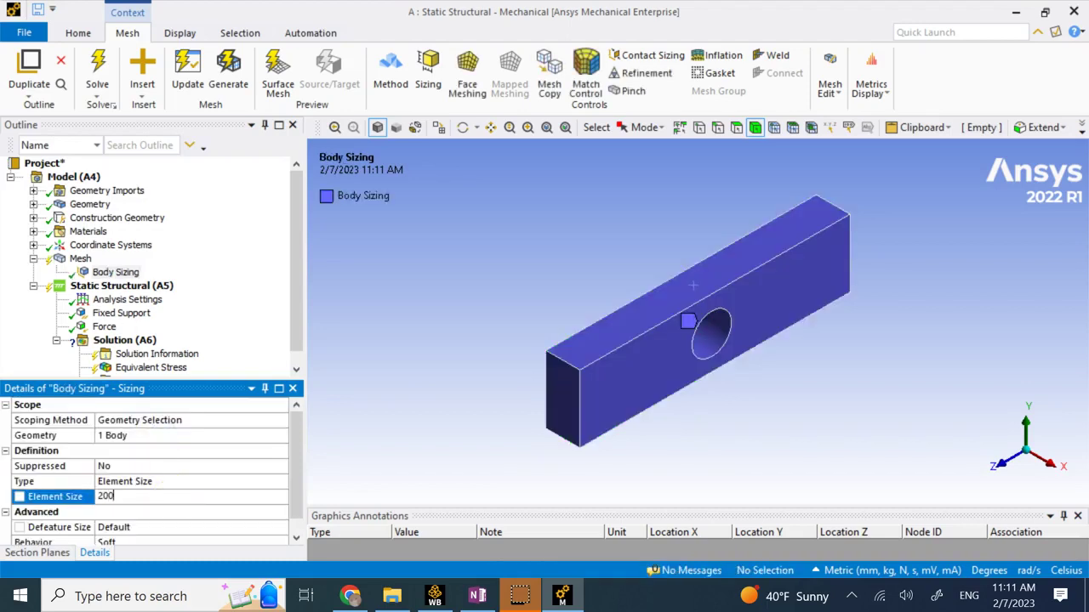
text(200)
key(Return)
click(90, 264)
Add a mesh Refinement on the bar's end face and the hole face
right_click(90, 263)
mouse_move(174, 272)
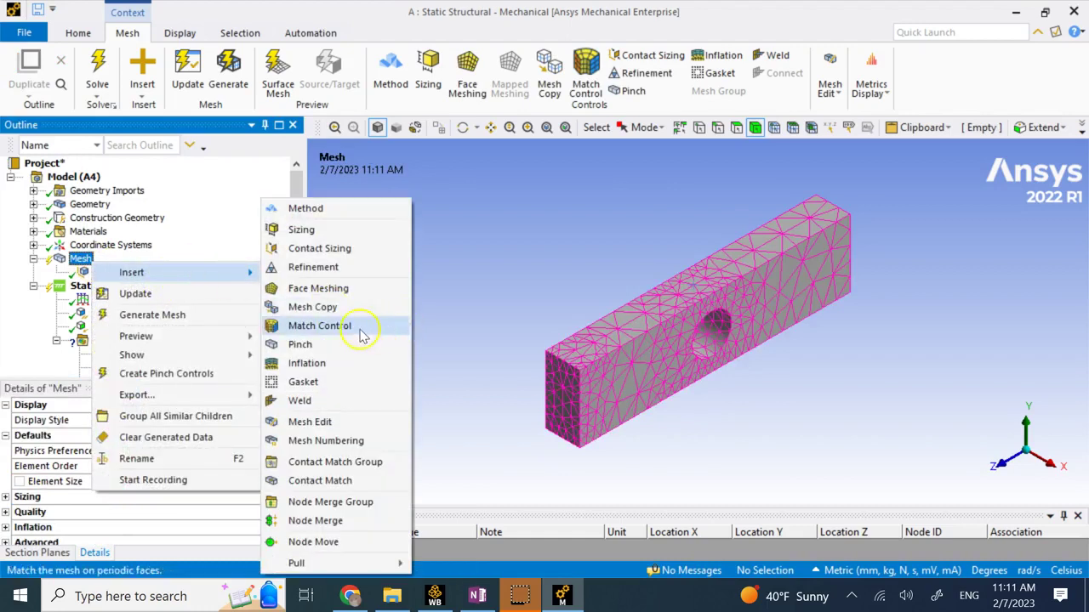
click(341, 270)
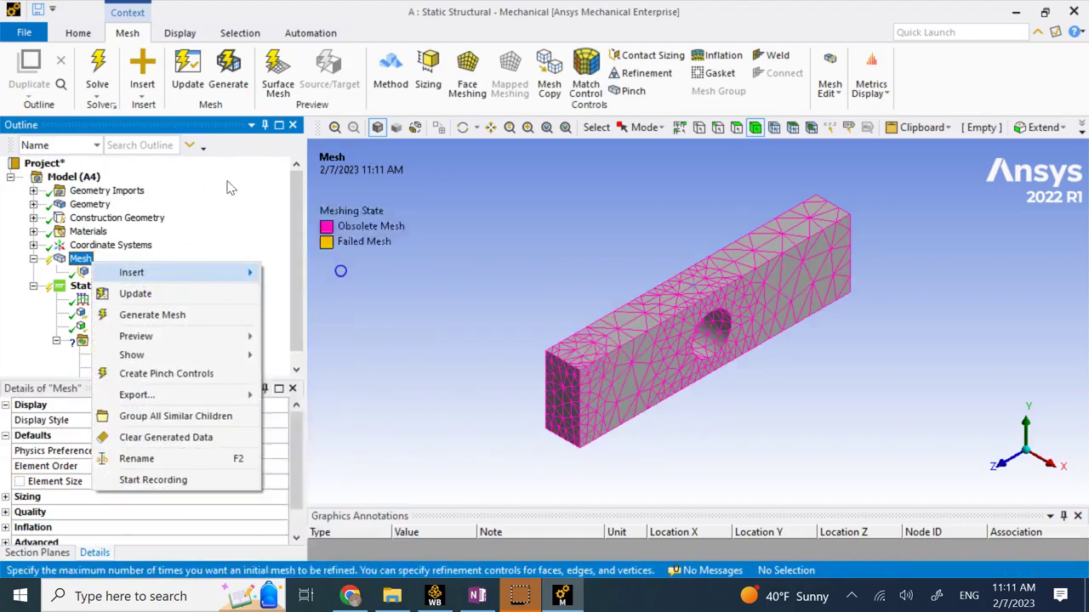
click(587, 378)
ctrl+click(718, 328)
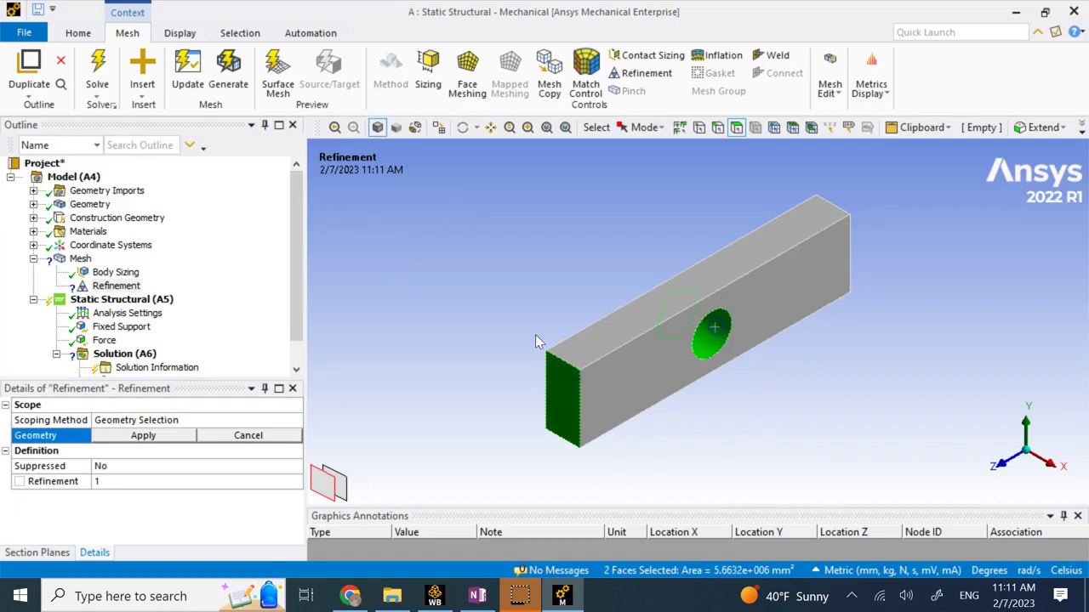
click(170, 435)
Regenerate the beam mesh with the new sizing and refinement
right_click(78, 260)
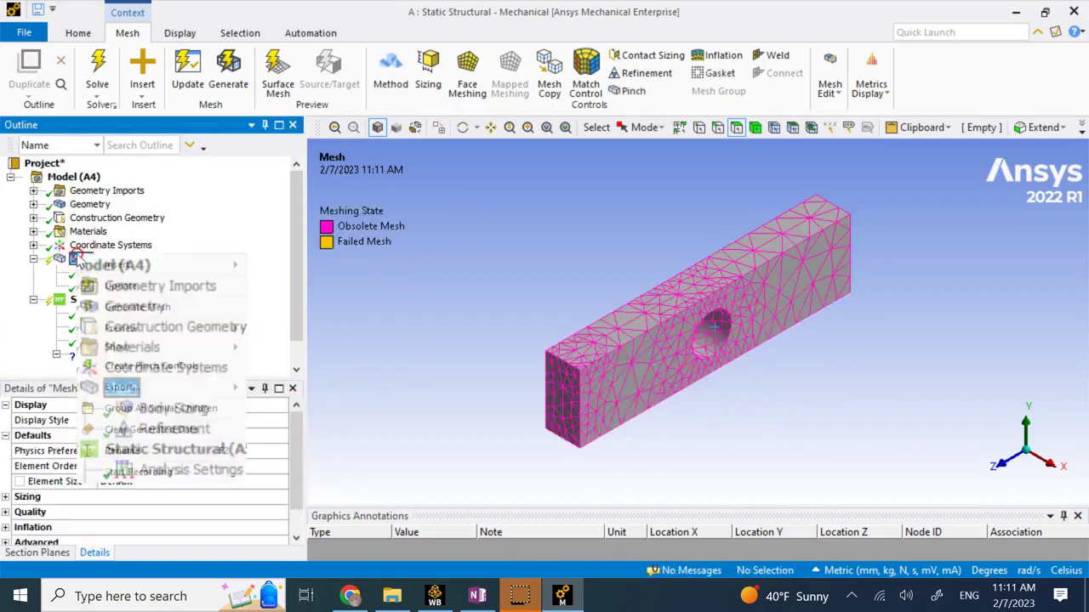
click(134, 306)
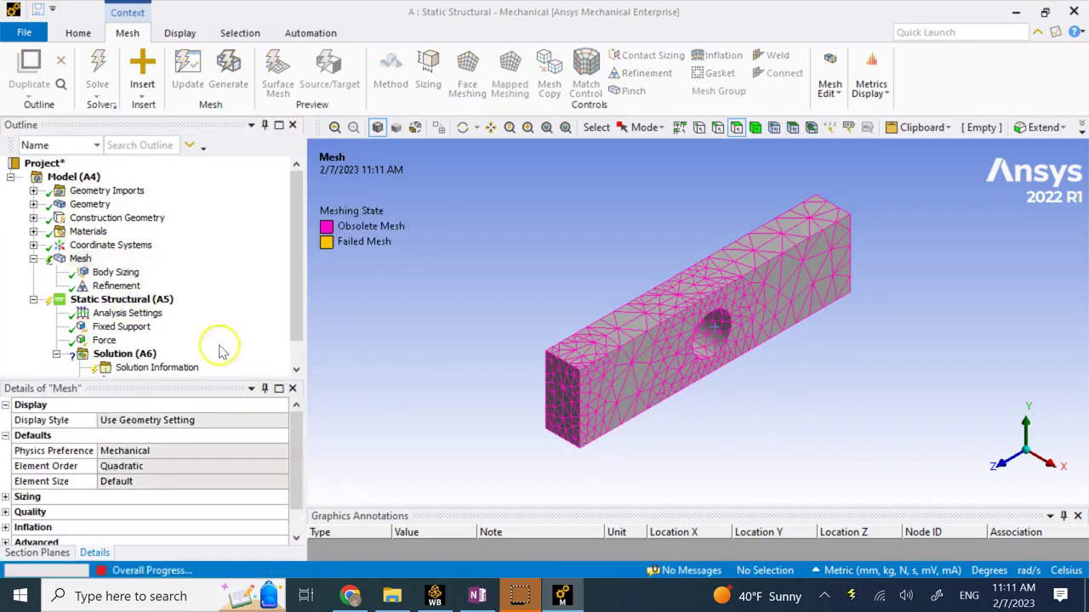
scroll(172, 313, down, 1)
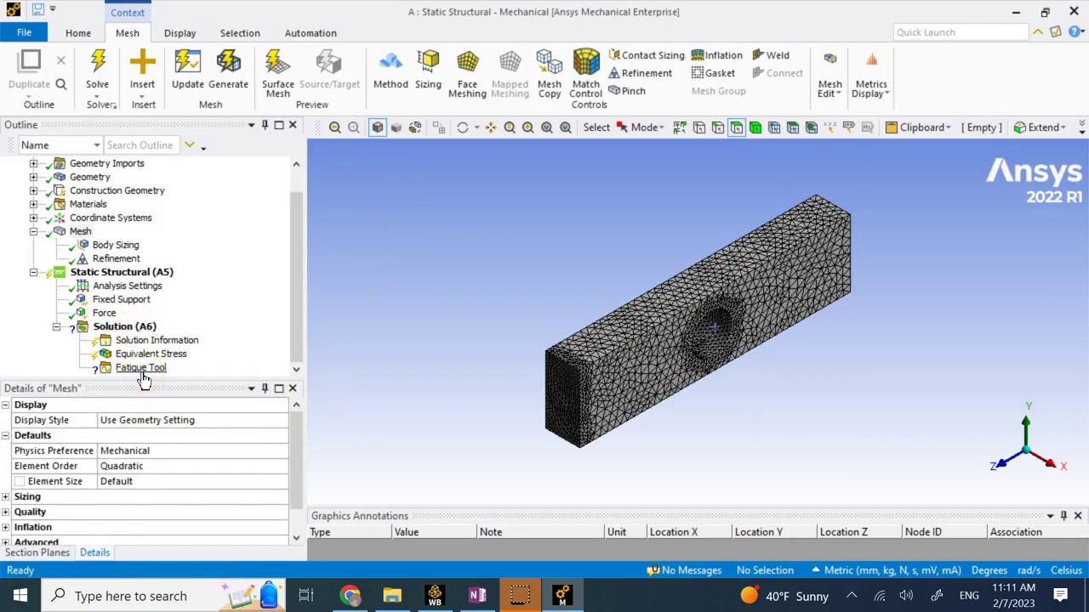
Insert a Life result under the Fatigue Tool
click(141, 369)
right_click(142, 370)
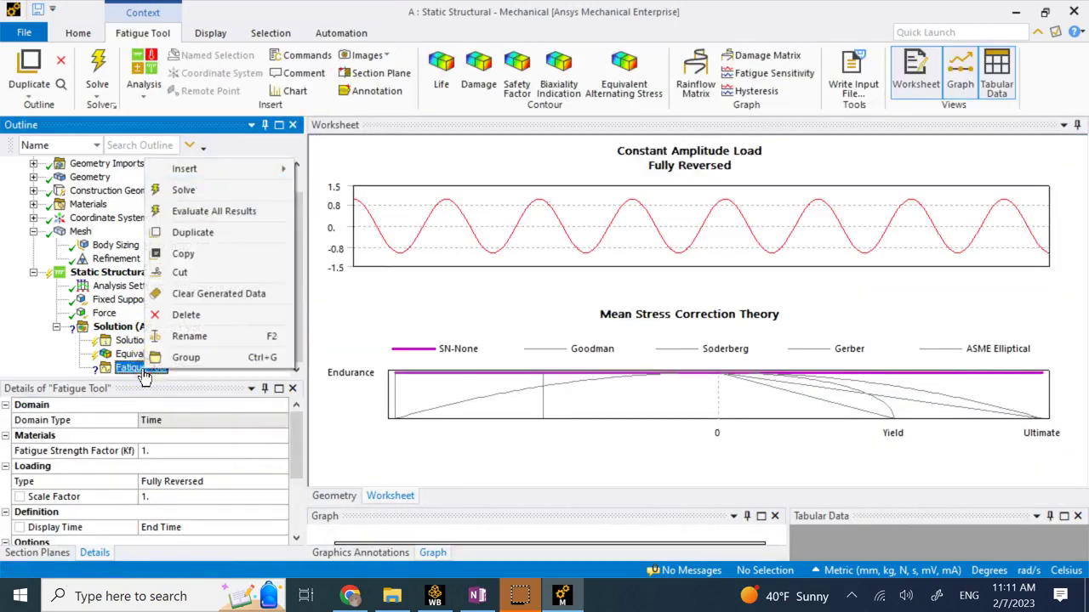
click(219, 177)
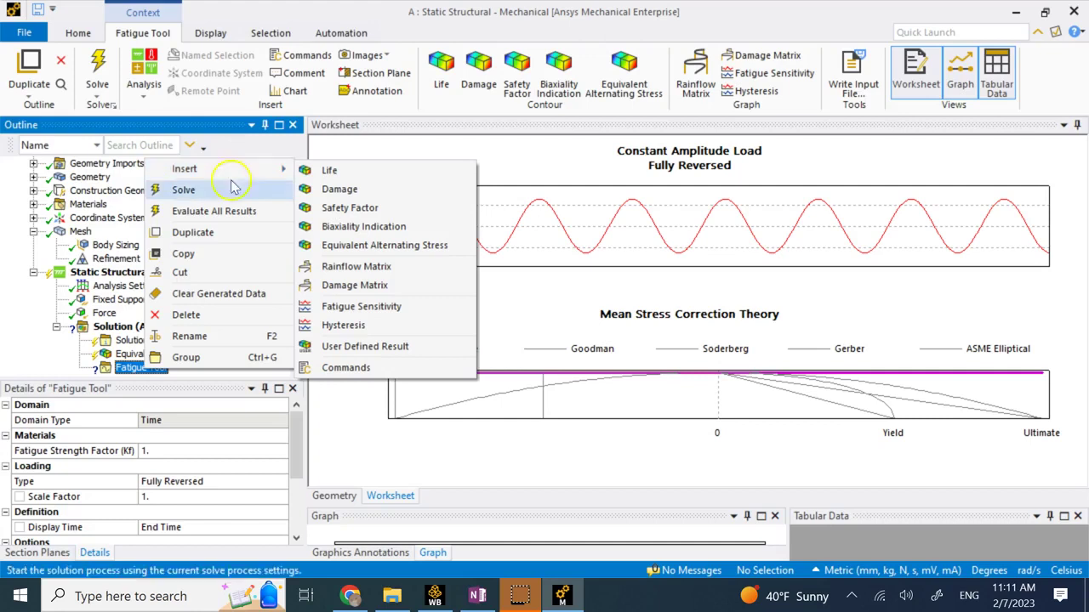
mouse_move(255, 168)
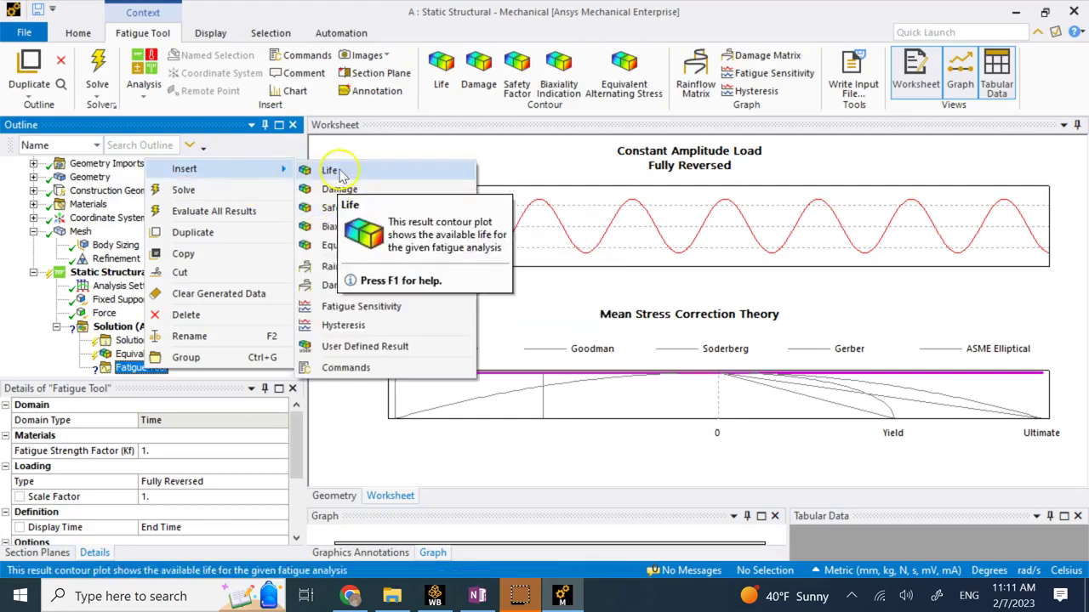
click(332, 170)
Insert a Safety Factor result under the Fatigue Tool
right_click(146, 354)
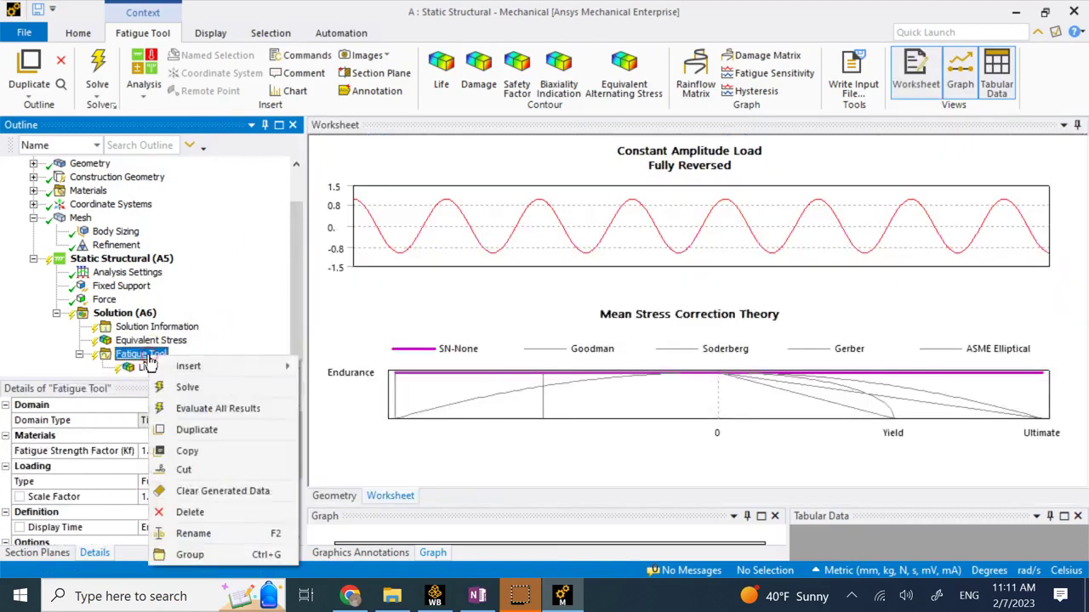
mouse_move(192, 366)
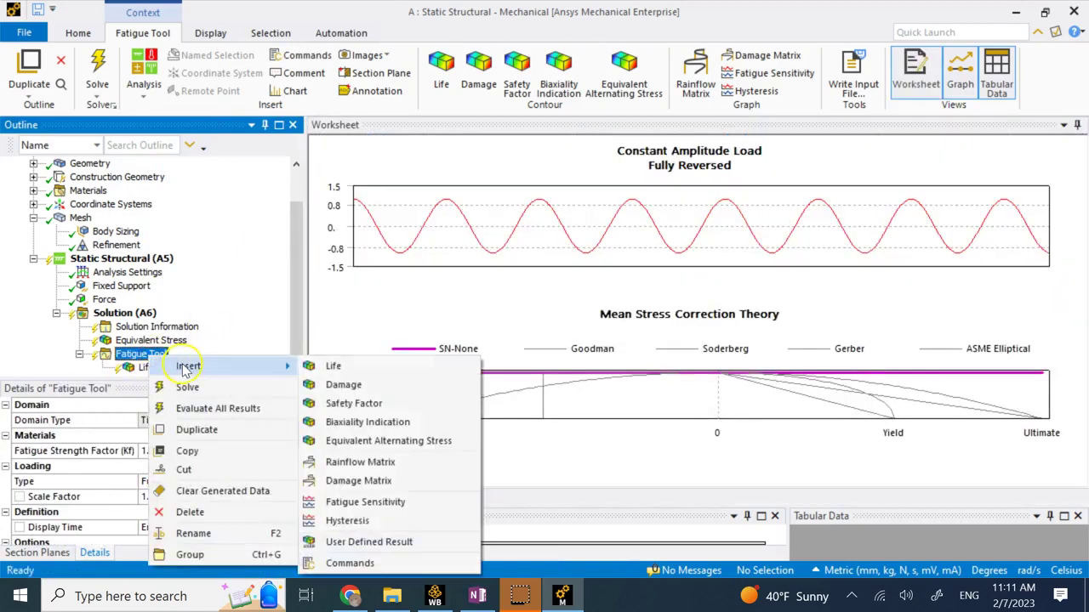
click(353, 403)
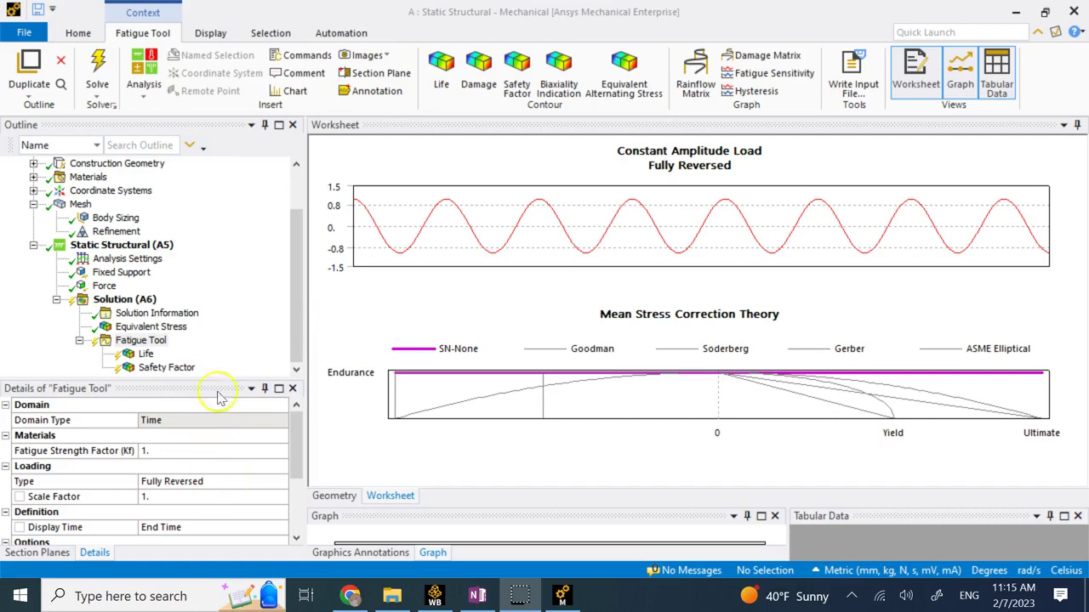
click(138, 341)
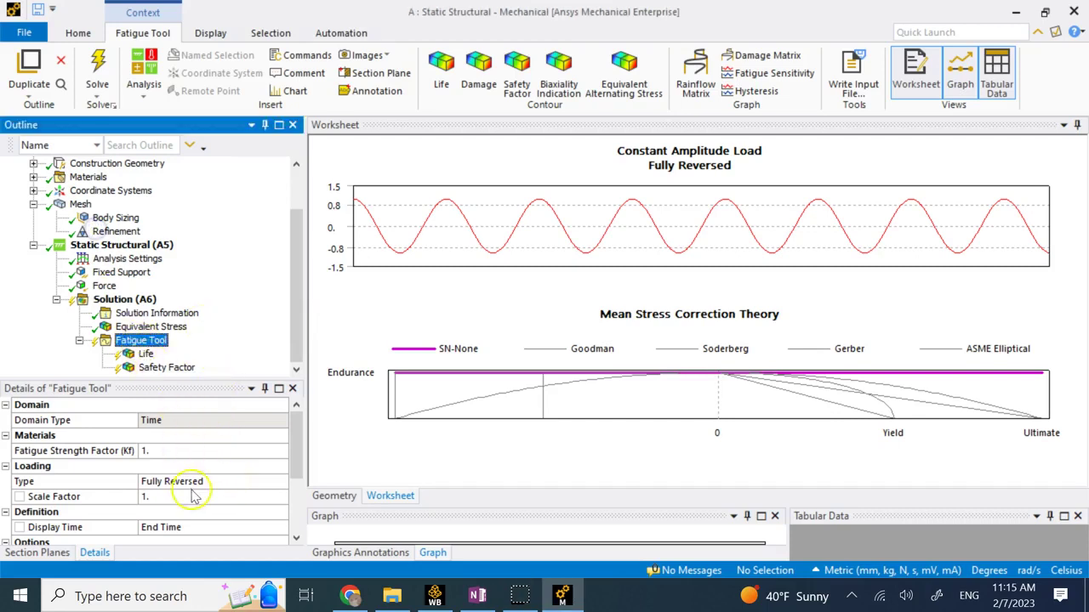
click(282, 481)
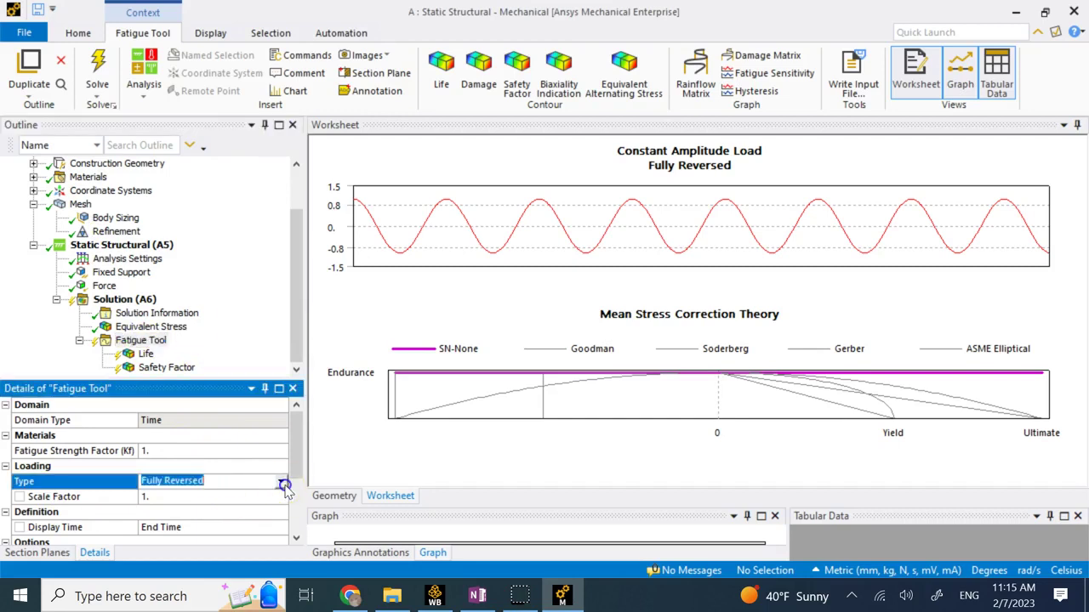
click(281, 481)
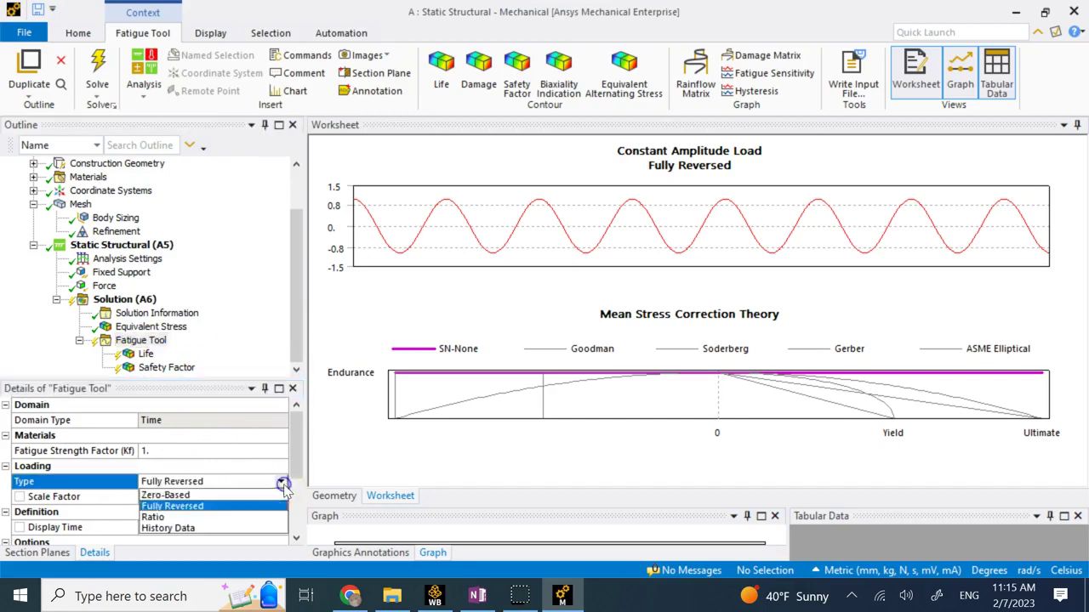
click(195, 508)
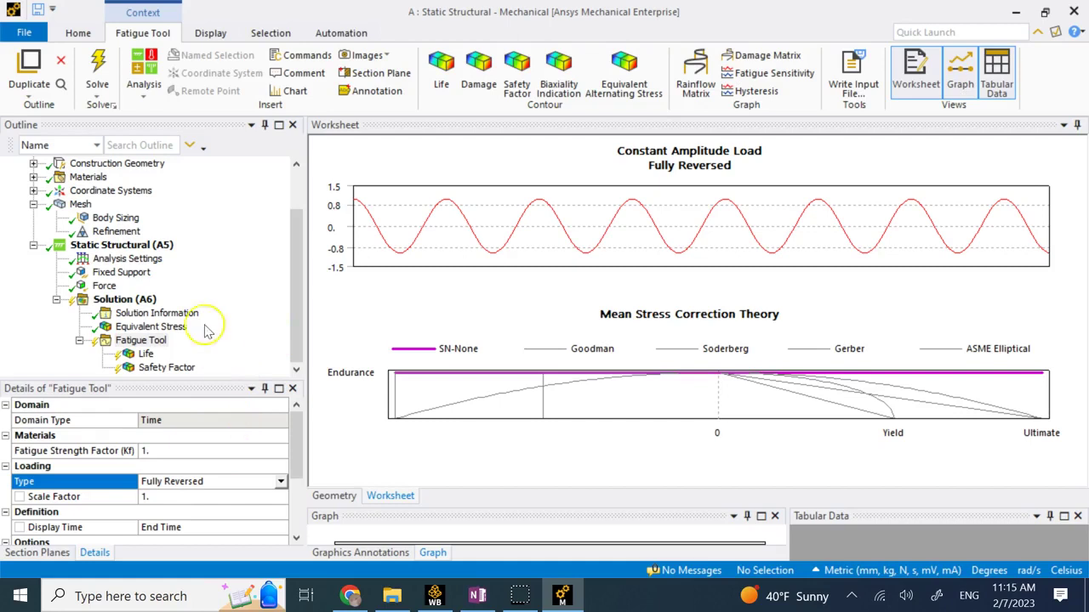
Keep Stress Life analysis and set Mean Stress Theory to ASME Elliptical, trying Goodman first
click(141, 340)
scroll(246, 468, down, 2)
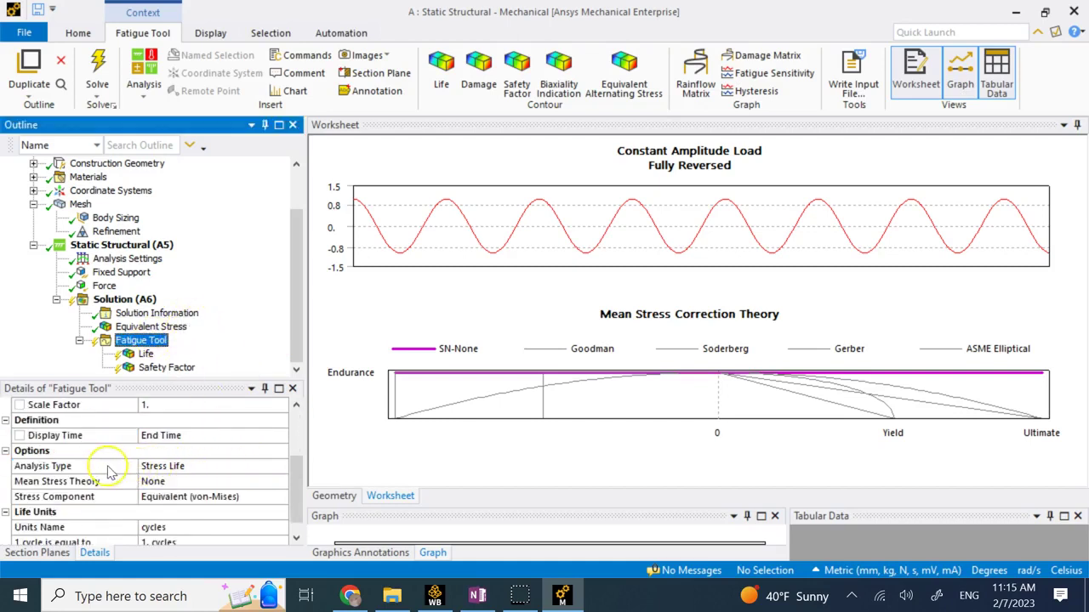
click(277, 470)
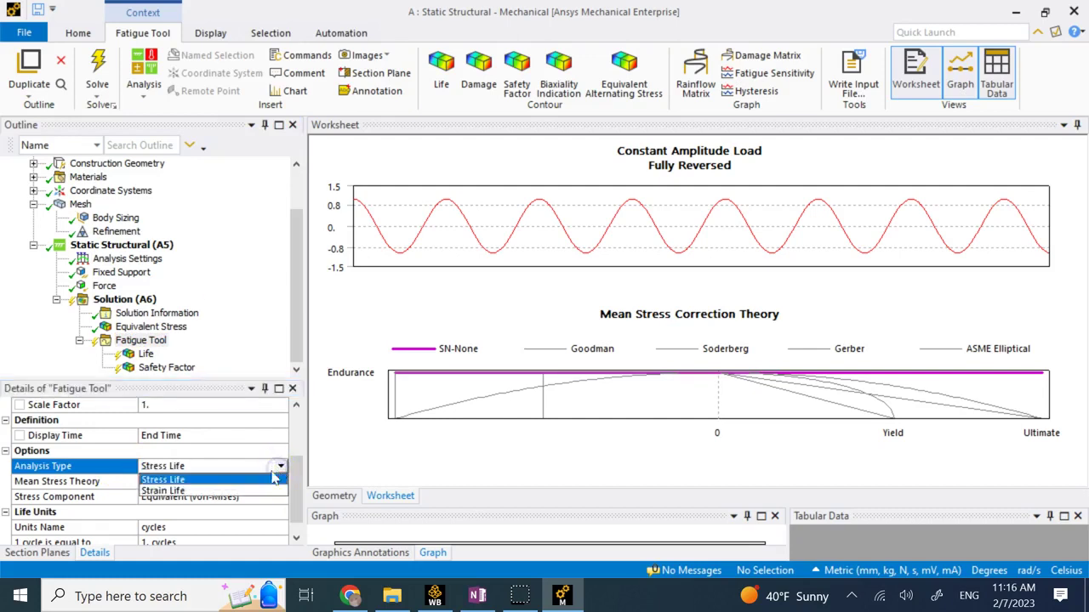
click(265, 478)
scroll(188, 473, down, 1)
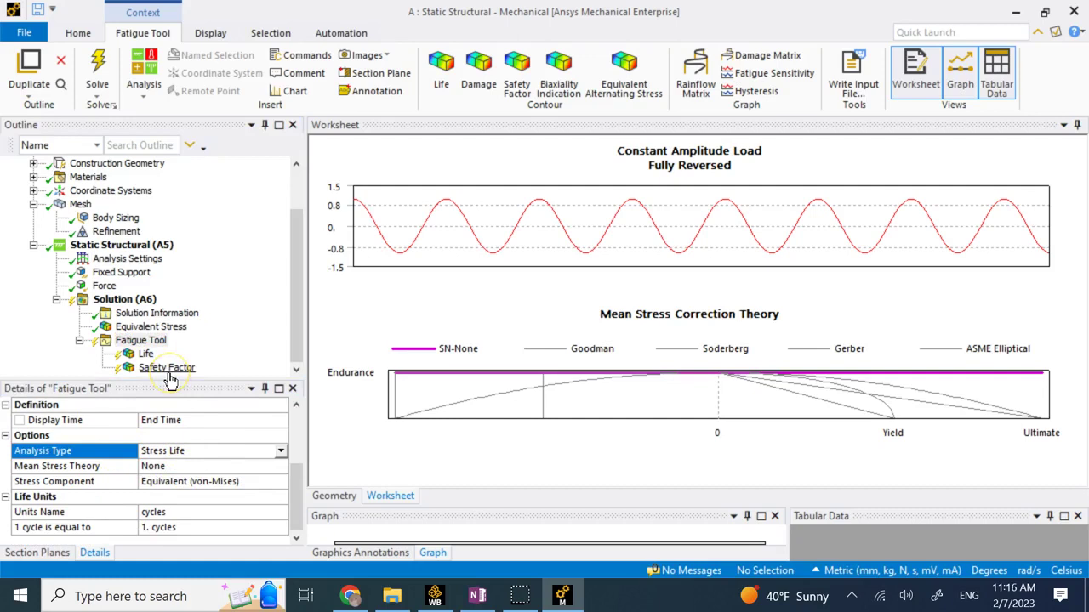
click(242, 468)
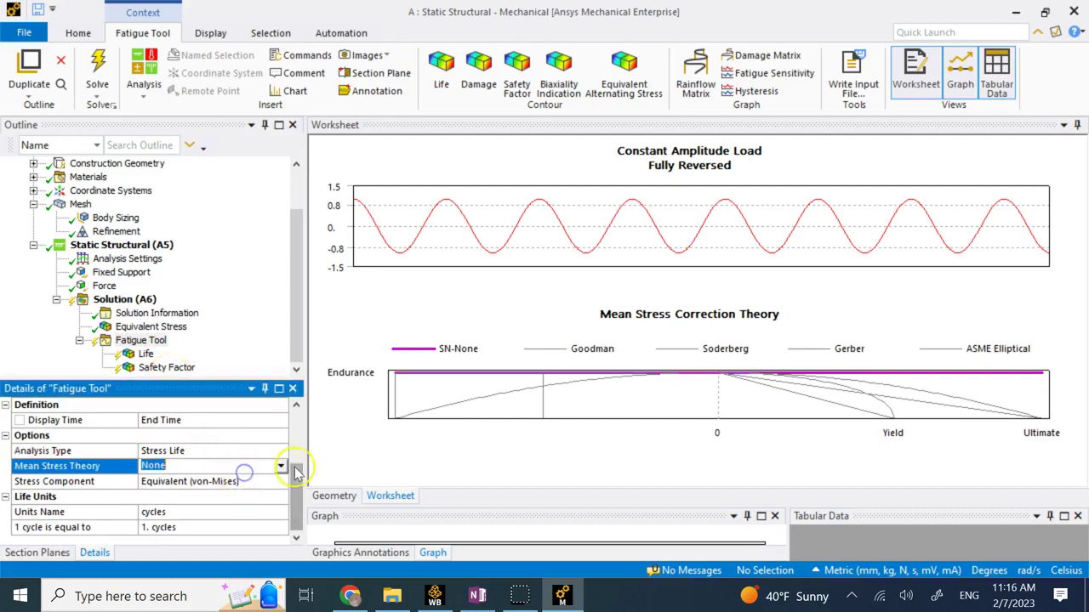
click(280, 466)
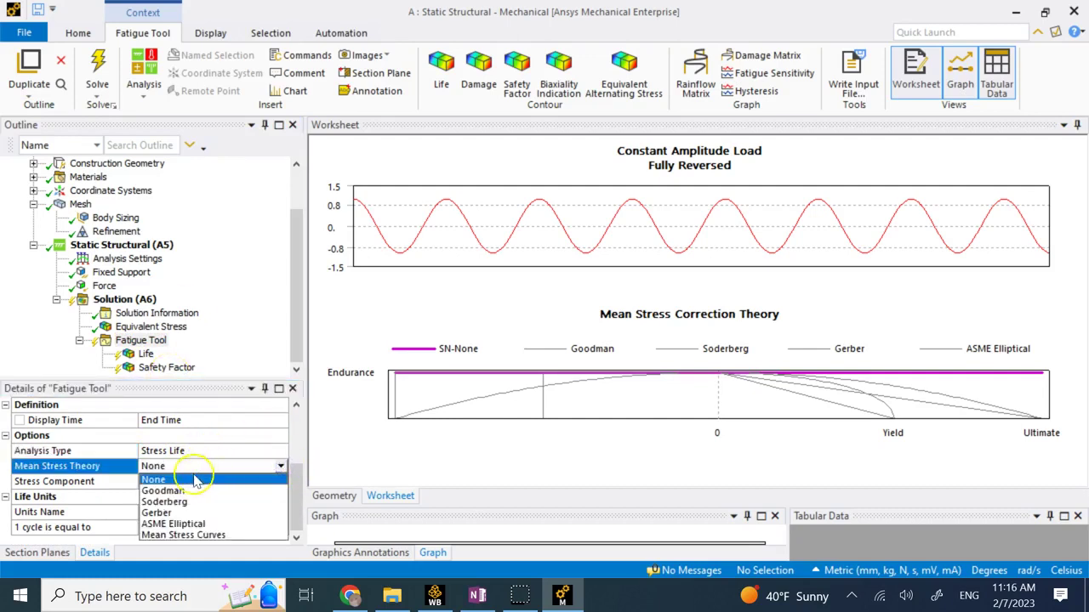
click(161, 491)
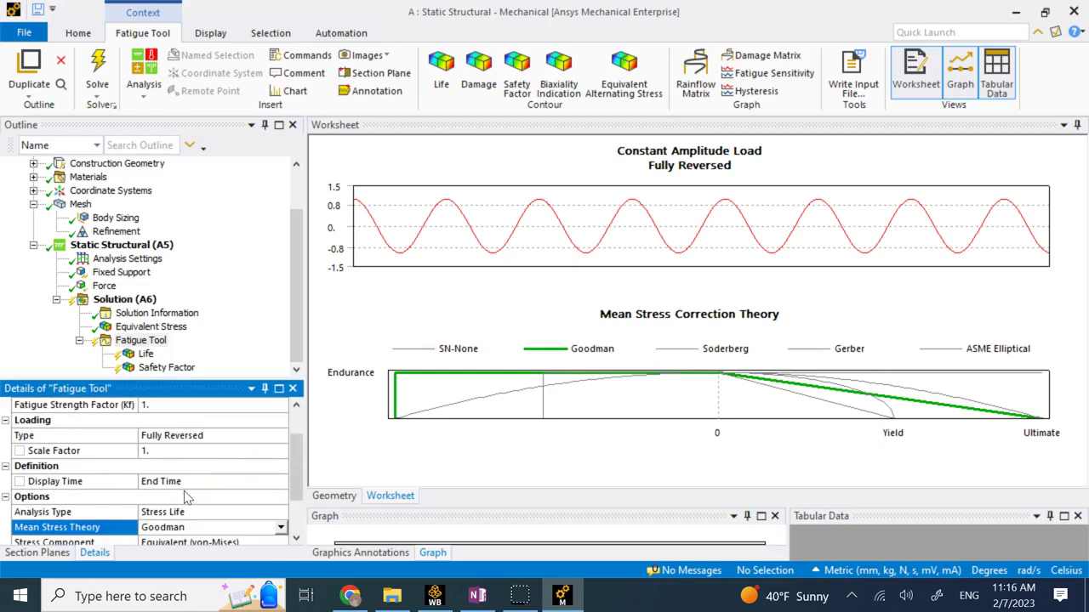
click(280, 527)
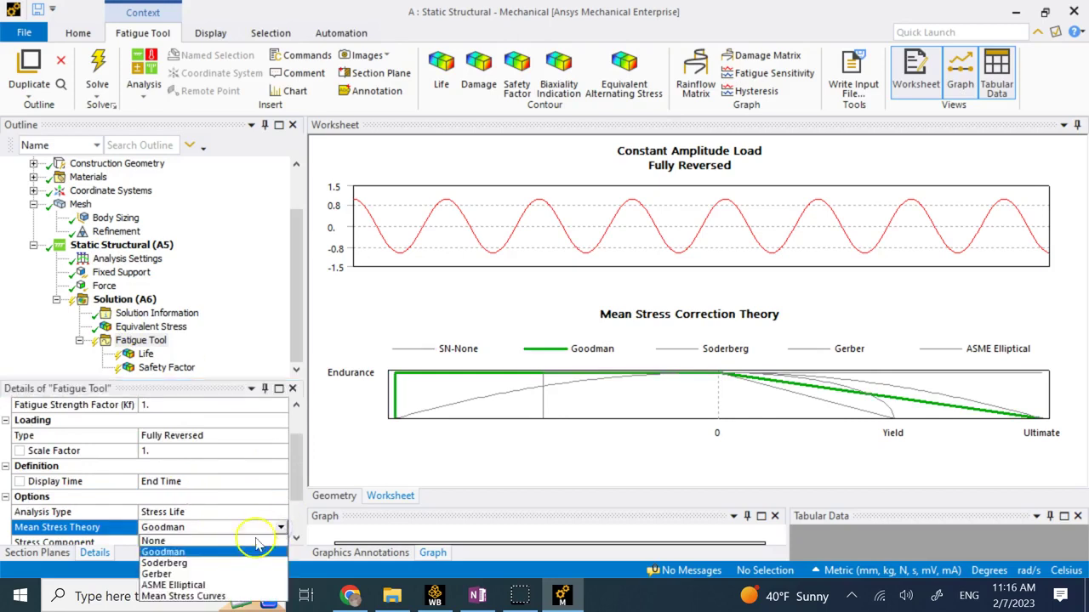
click(213, 586)
Solve the Fatigue Tool's Life and Safety Factor results
scroll(244, 463, down, 2)
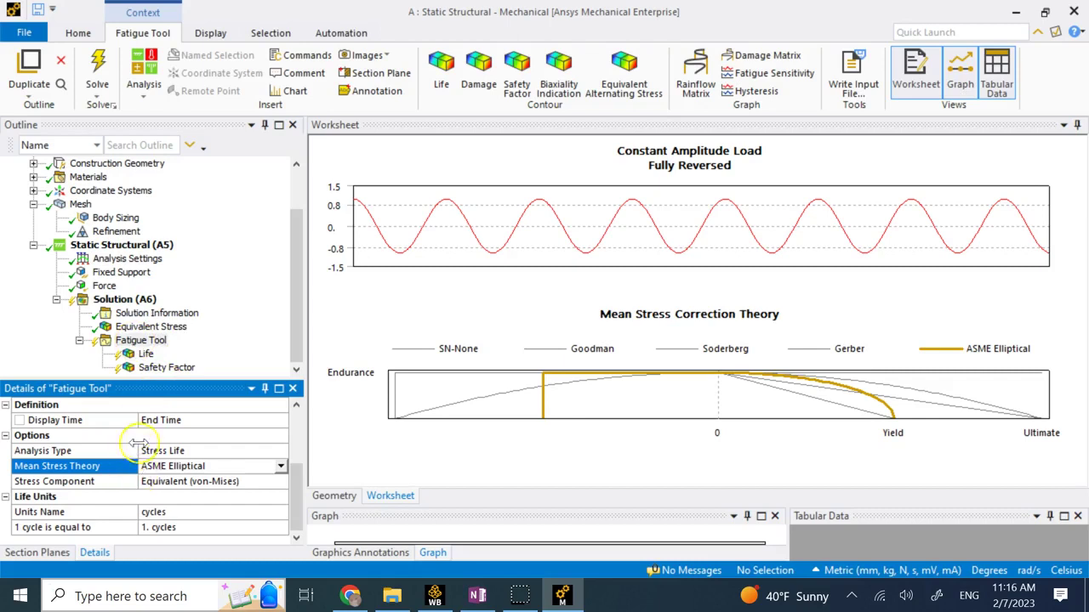
click(149, 340)
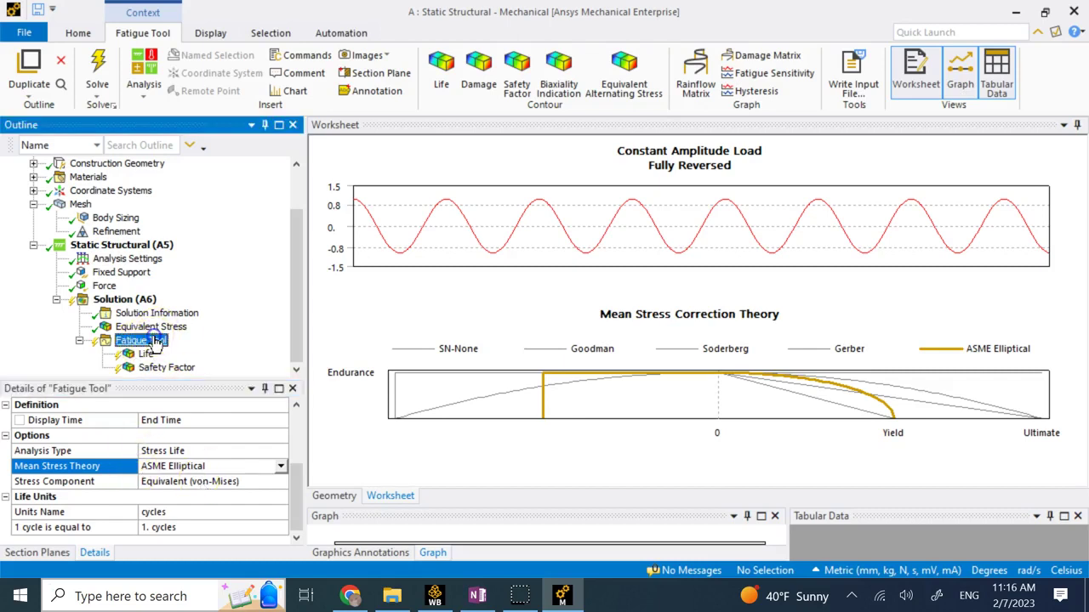
click(97, 72)
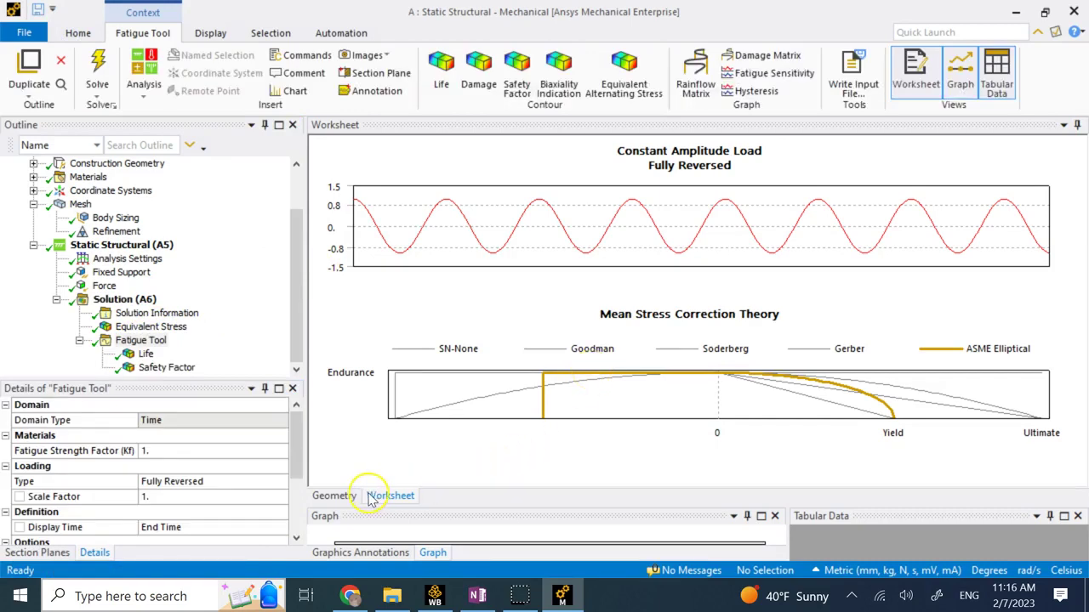
Display the fatigue Life contour: minimum 27364 cycles at the end face, maximum 1e6
click(146, 354)
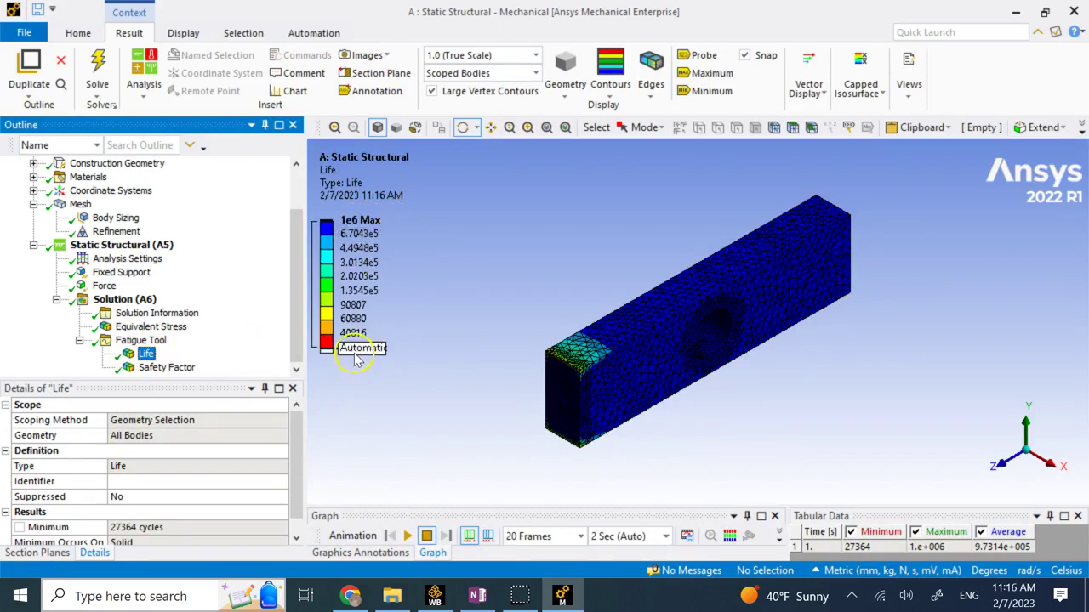
click(357, 359)
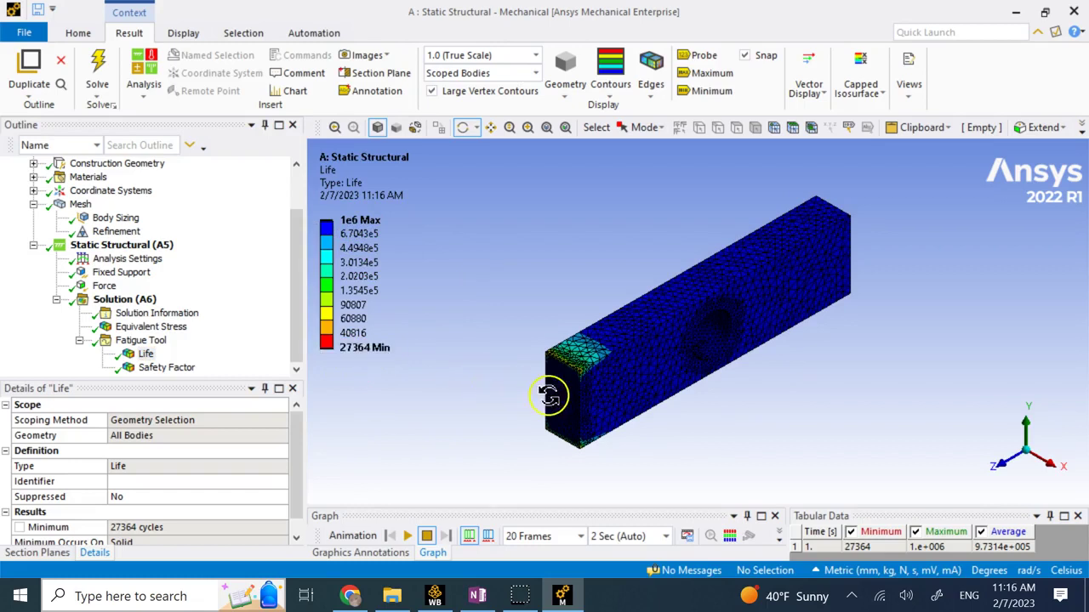
click(375, 358)
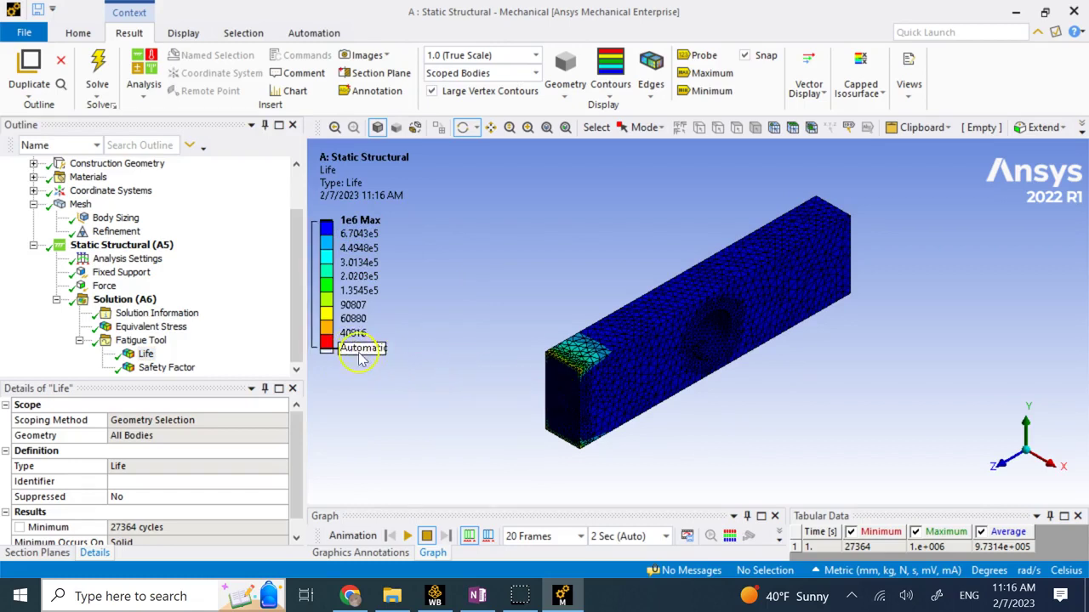
click(353, 370)
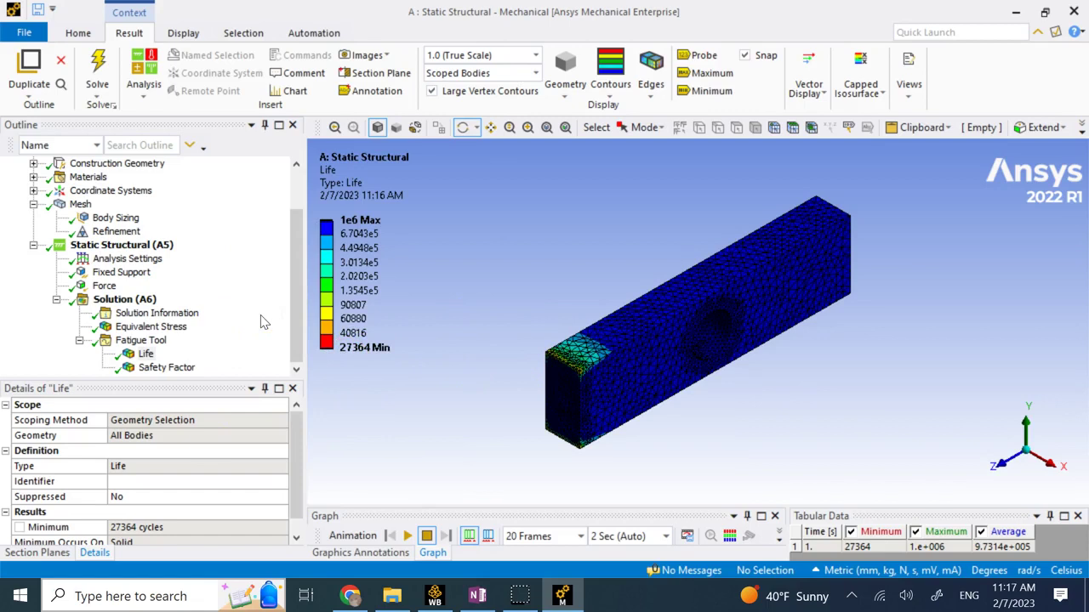
Display the Safety Factor contour, minimum 0.43874 and maximum 15, leaving legend values unchanged
click(105, 285)
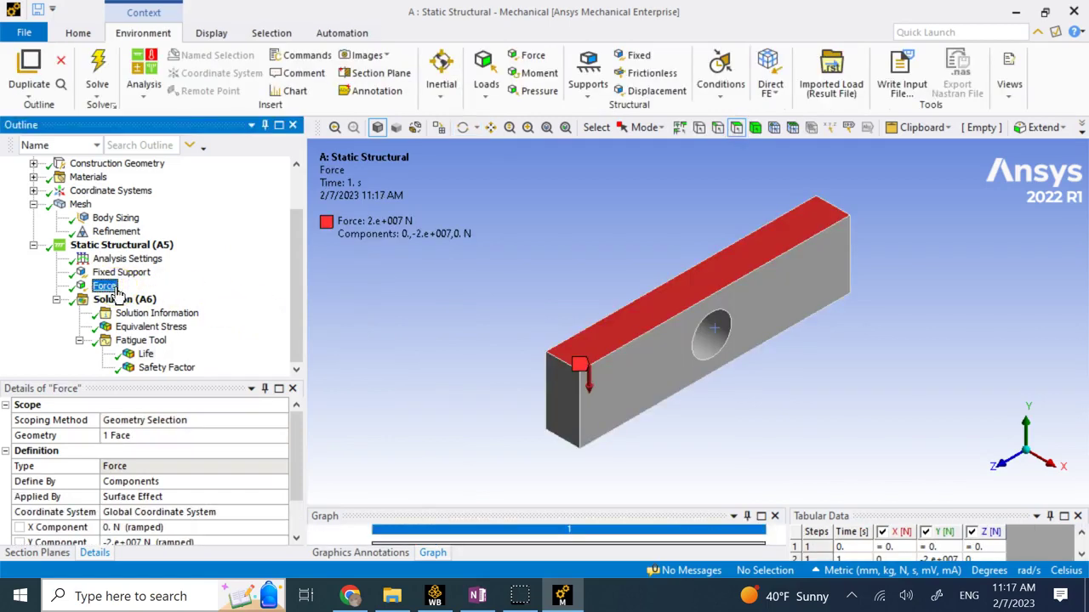
click(145, 354)
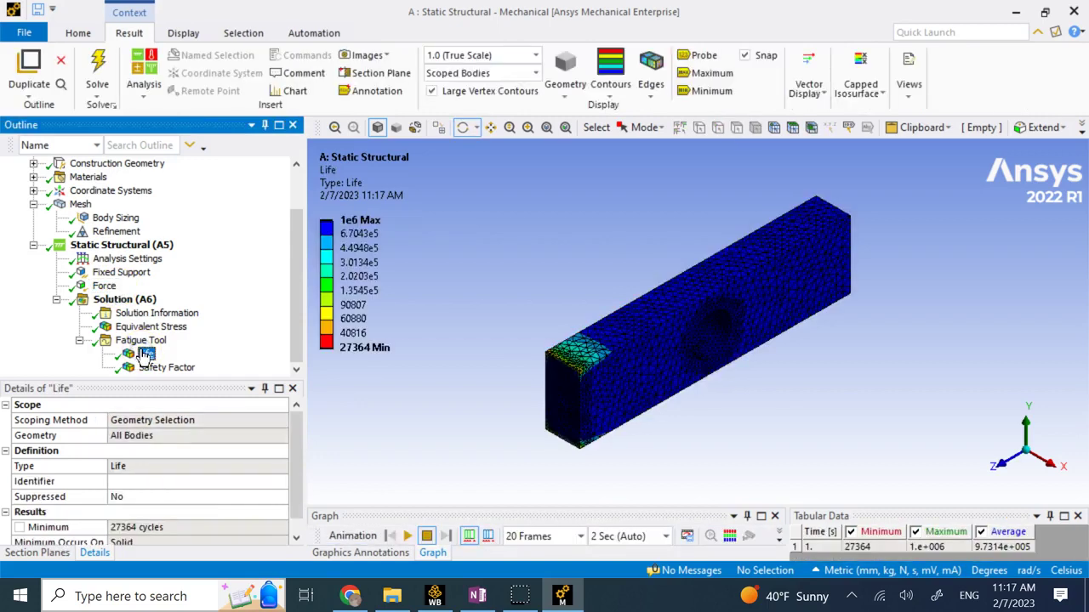
click(164, 367)
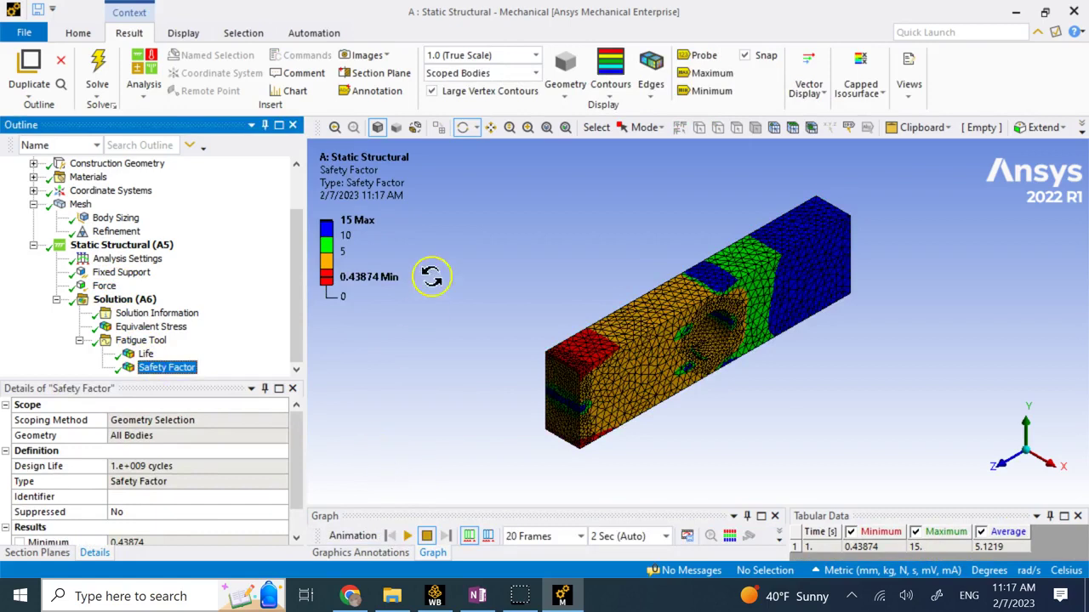
click(345, 240)
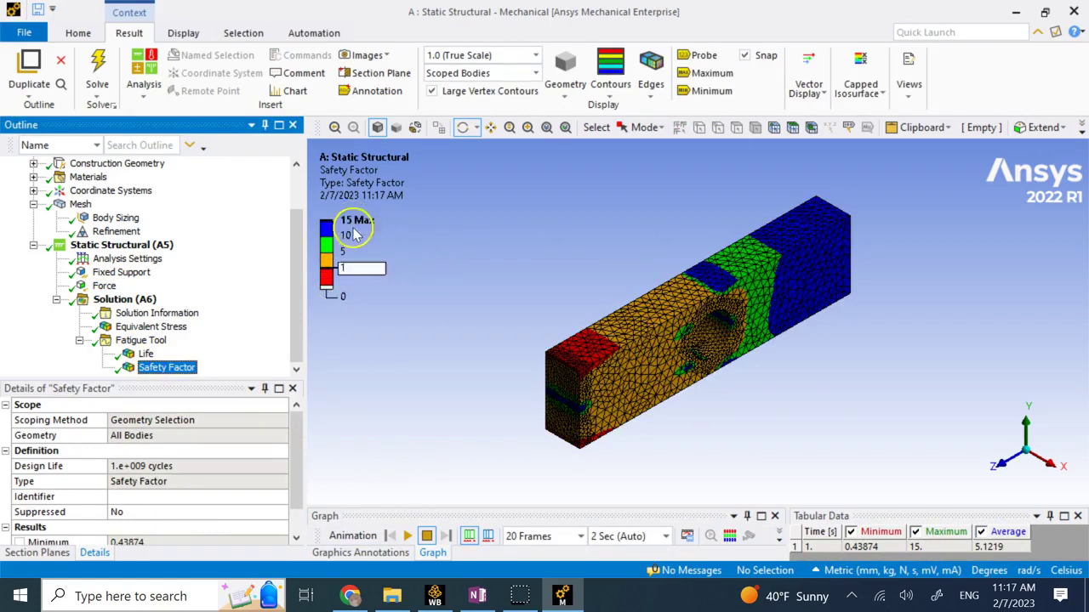
key(Return)
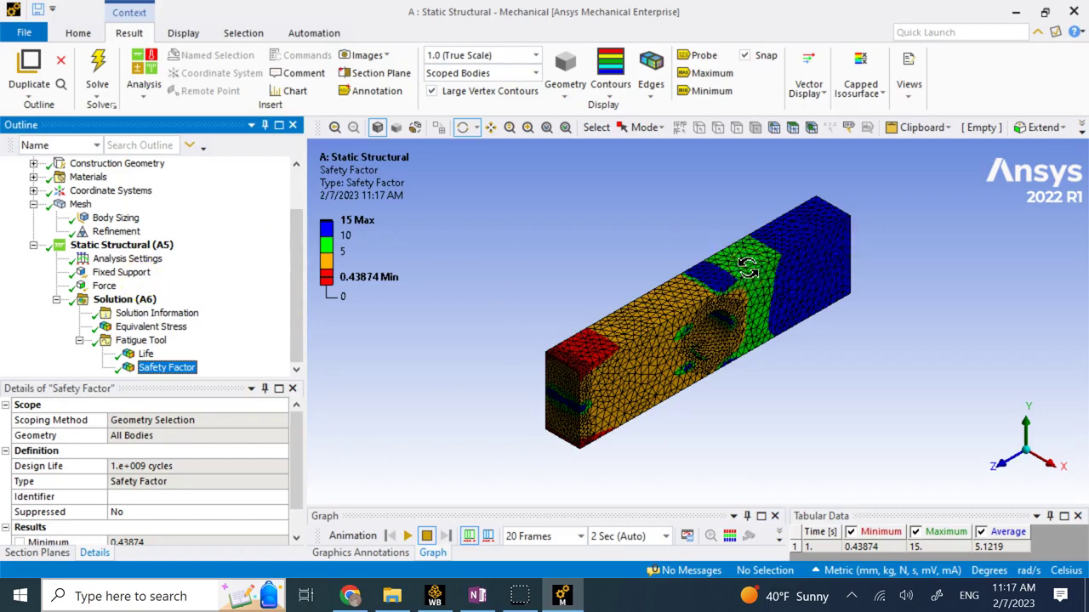
click(368, 277)
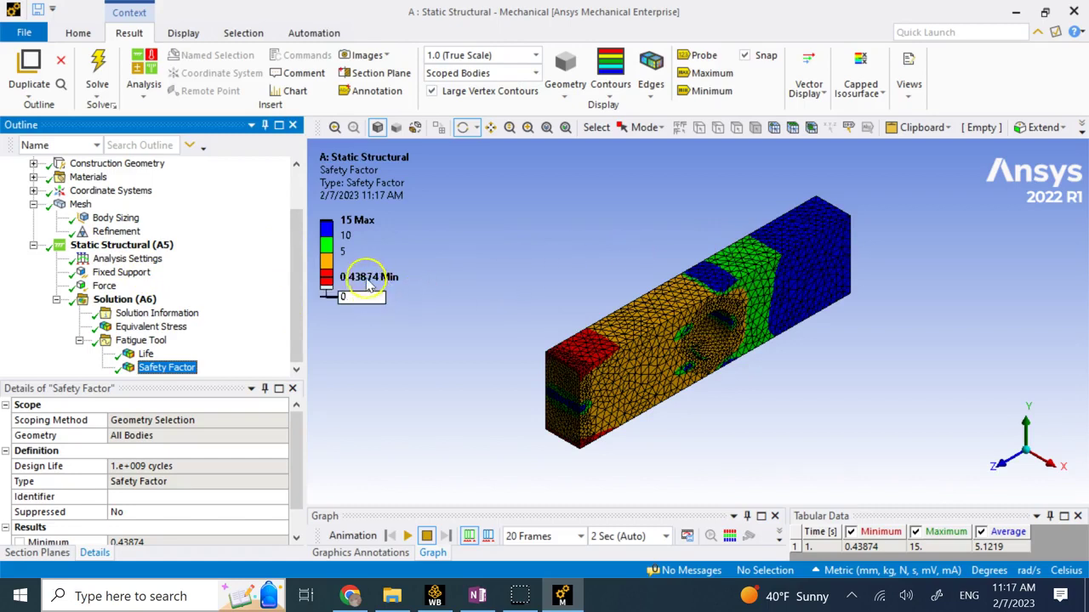
text(1)
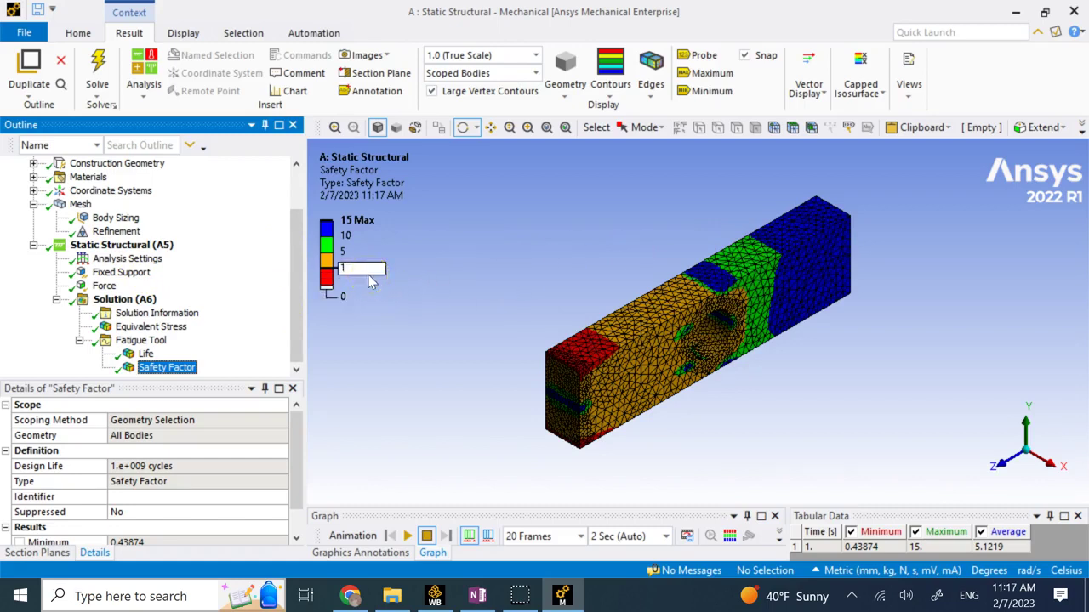
key(Escape)
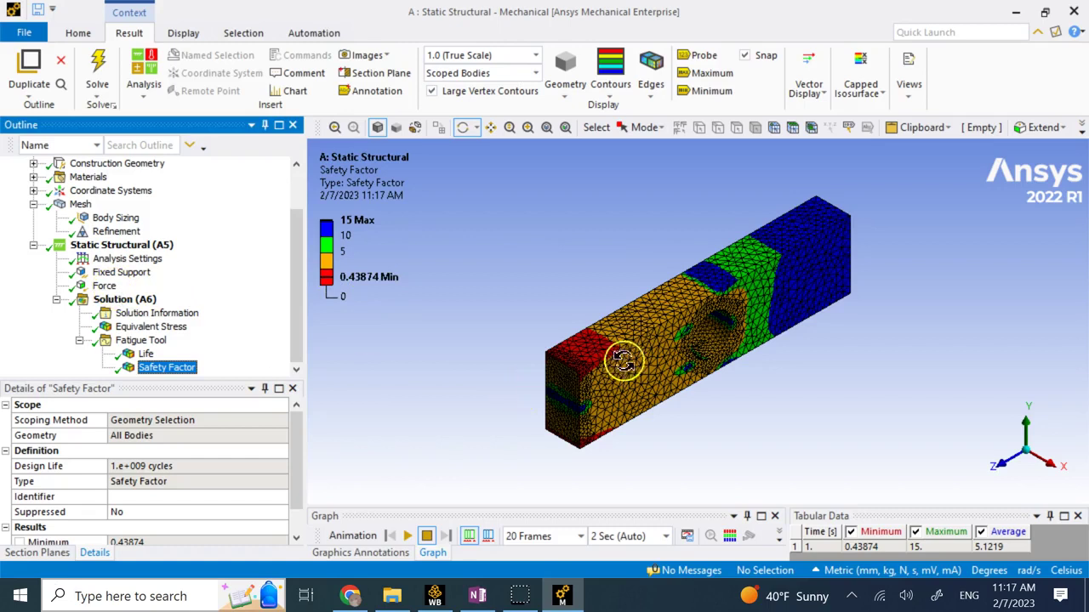
Change the force's Y component from -20000000 to -10000000 N and re-solve
click(103, 285)
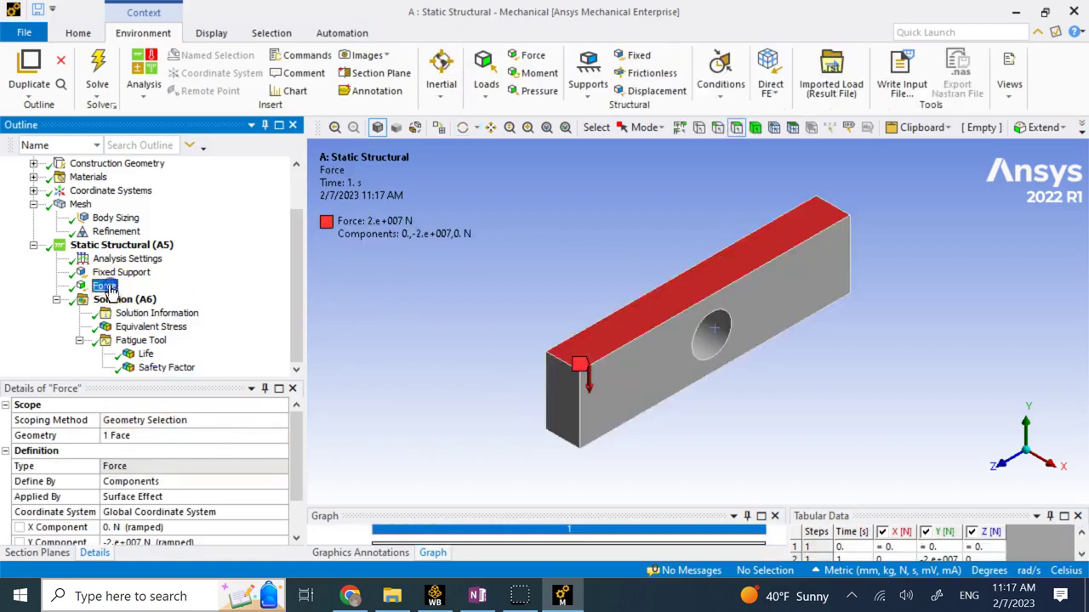
scroll(204, 459, down, 2)
click(153, 496)
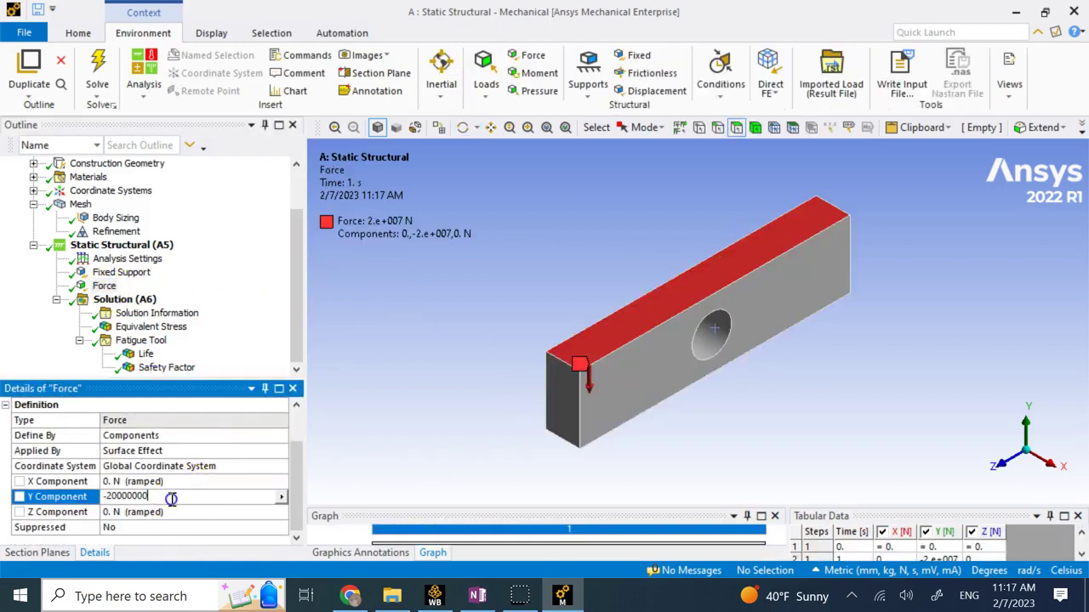
click(114, 496)
click(409, 331)
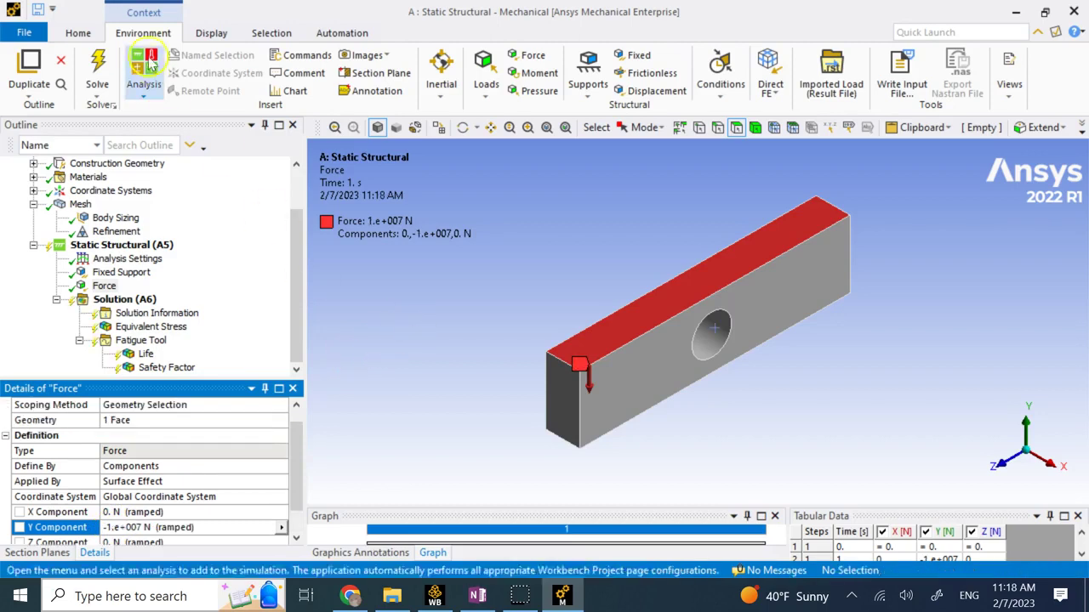
click(97, 72)
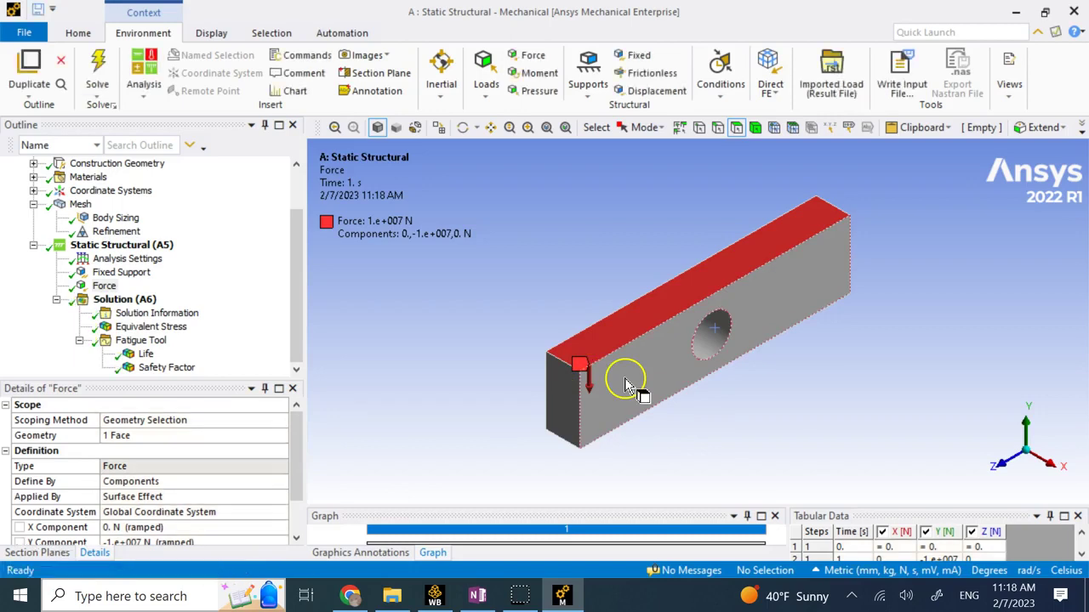
Check the re-solved Life and Safety Factor results: safety factor minimum 0.87748, average 7.7831
click(147, 354)
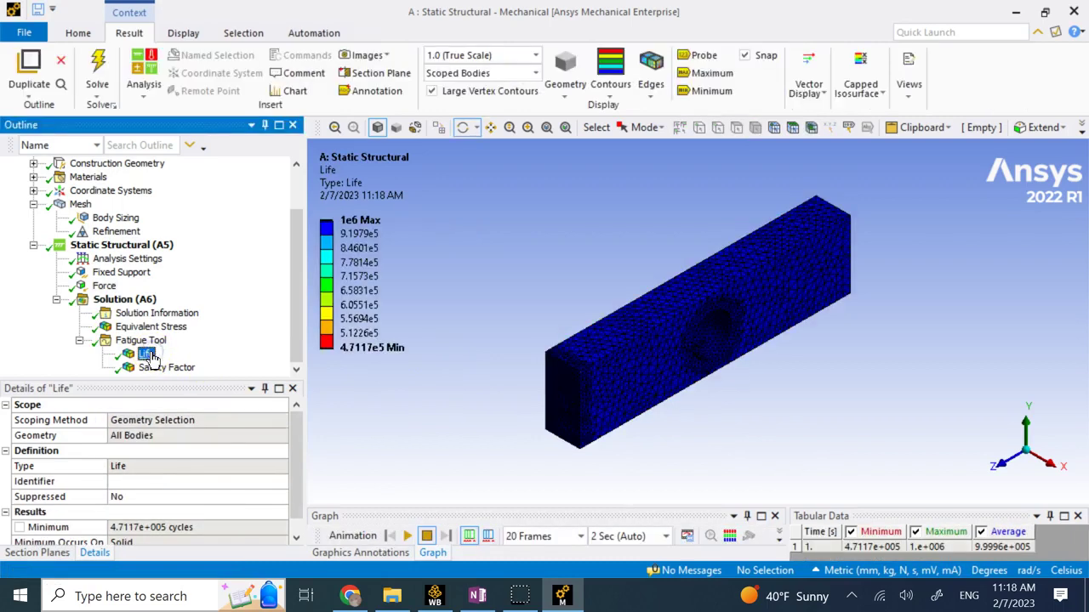
click(377, 401)
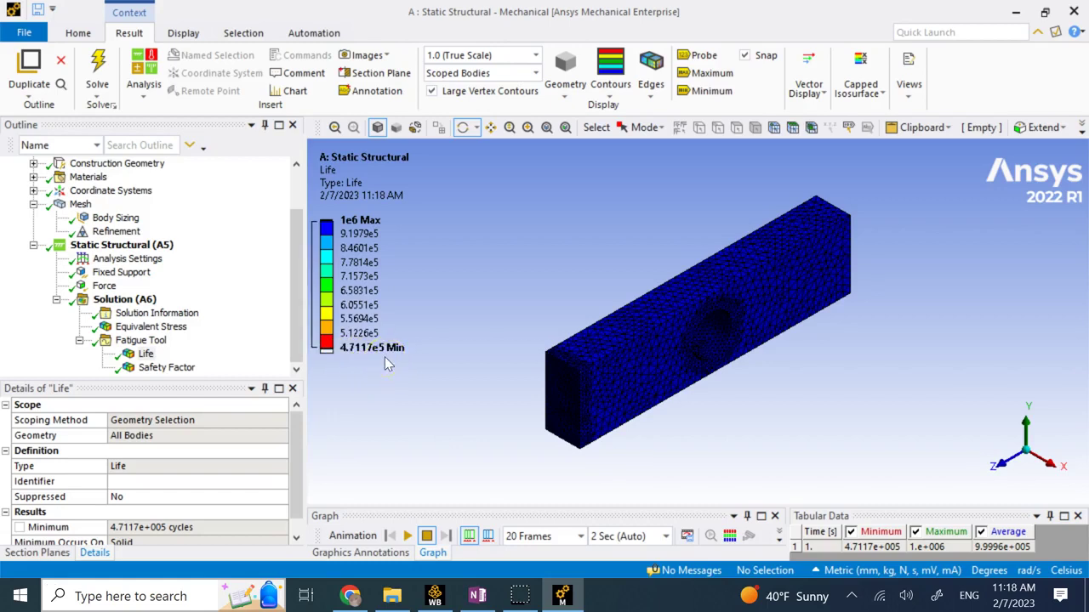
click(356, 361)
click(174, 367)
click(361, 285)
key(Return)
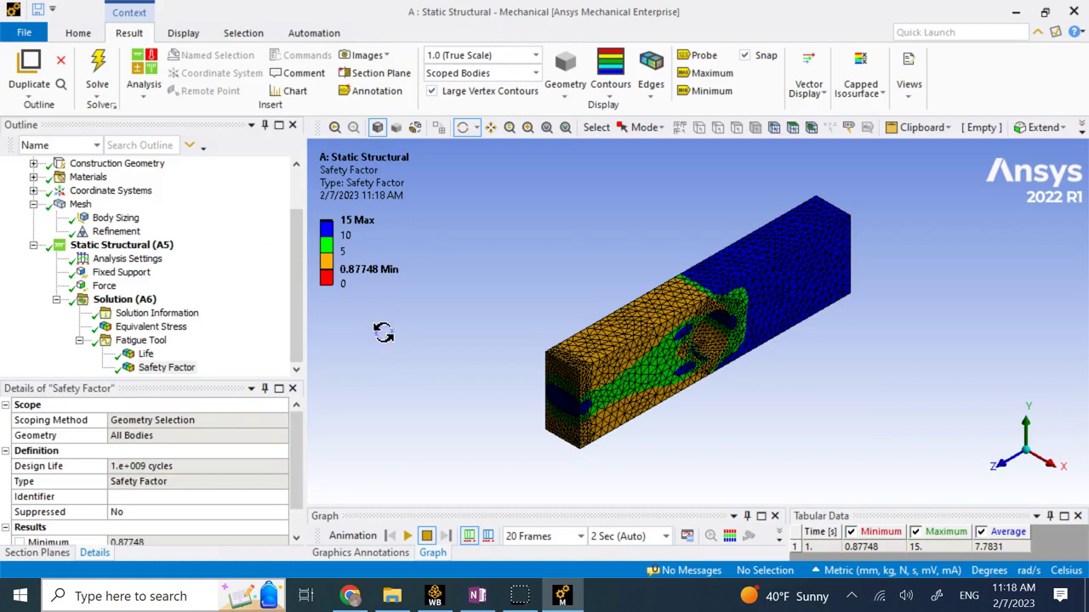
scroll(238, 468, down, 1)
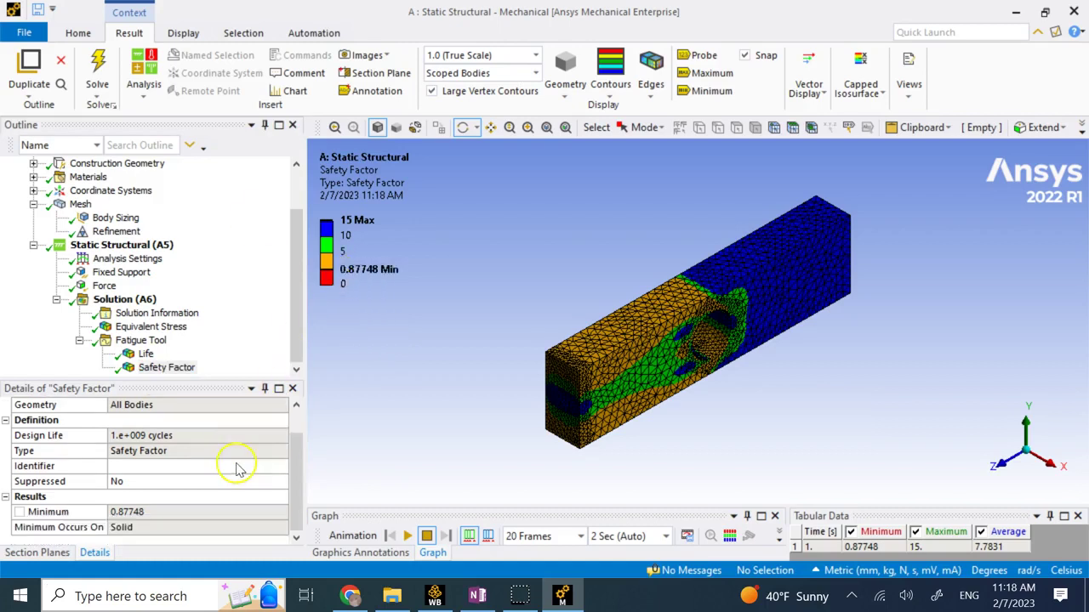
Change the force's Y component to -7000000 N and re-solve
click(104, 286)
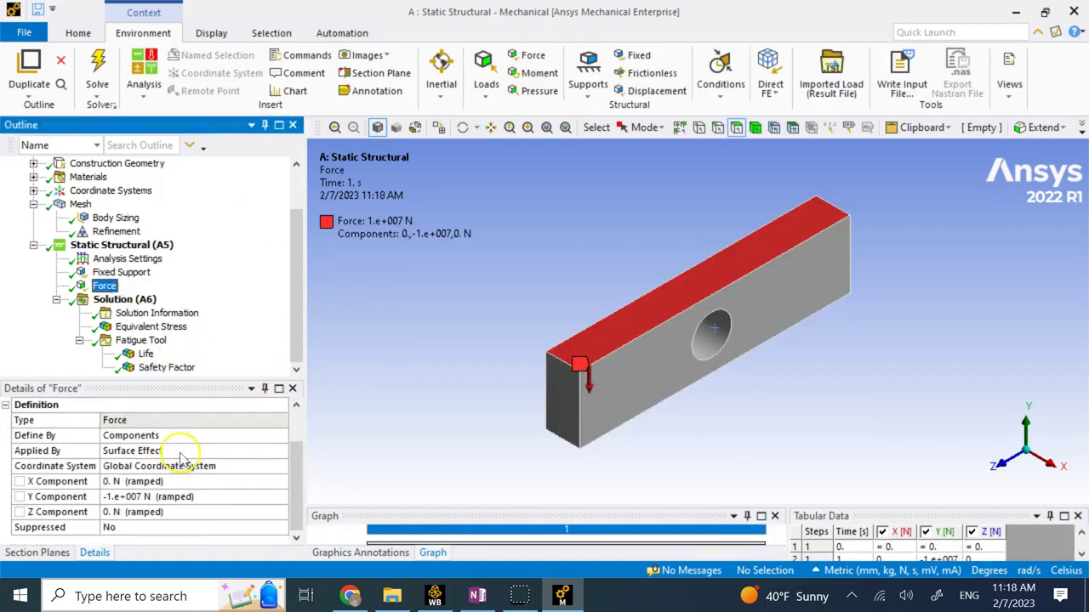
click(164, 497)
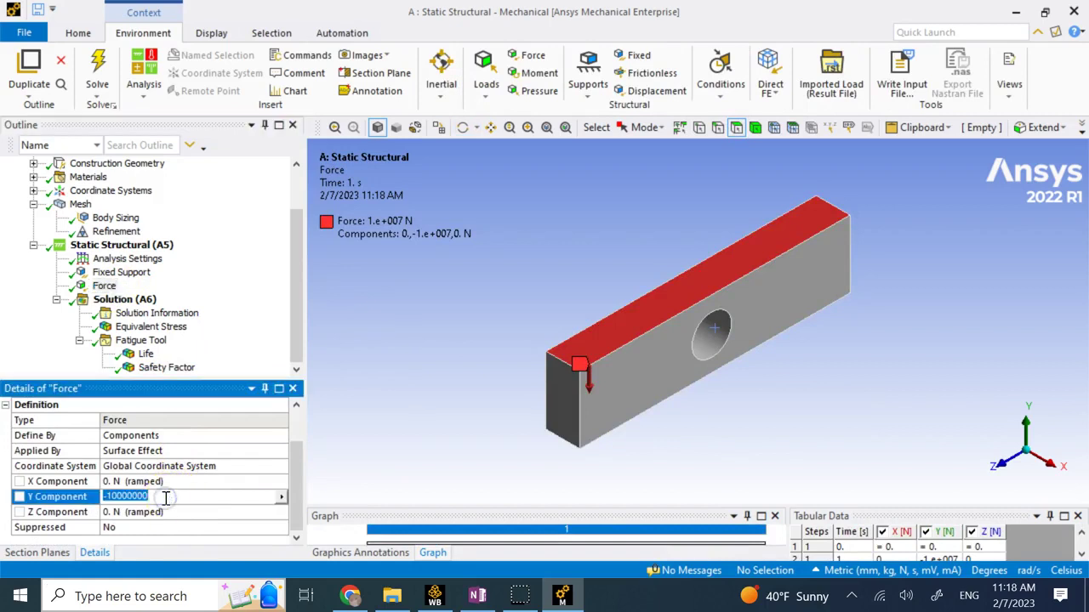
click(119, 496)
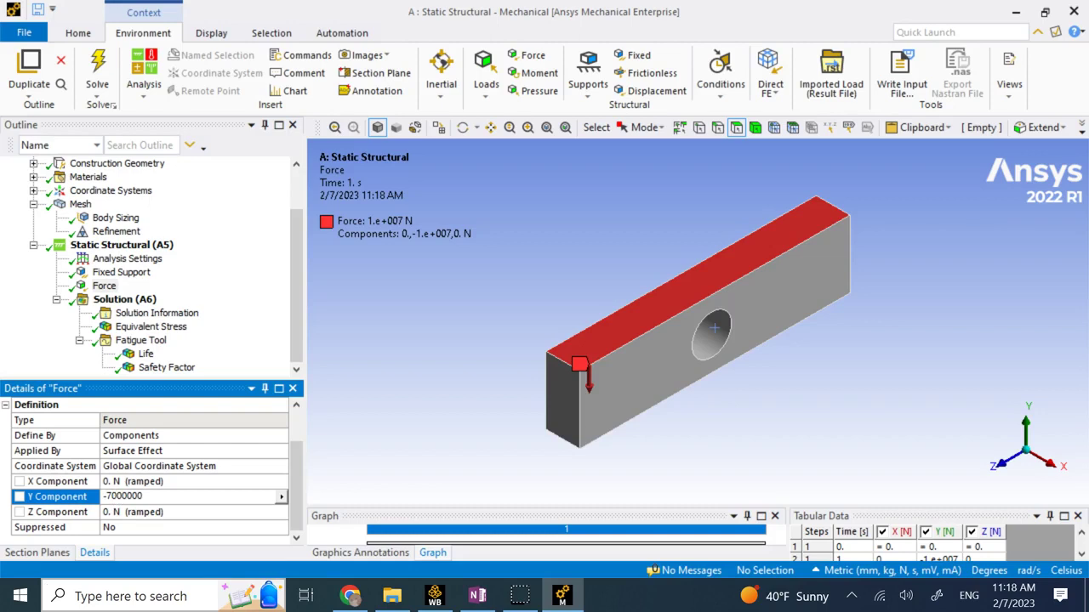
text(7)
click(440, 379)
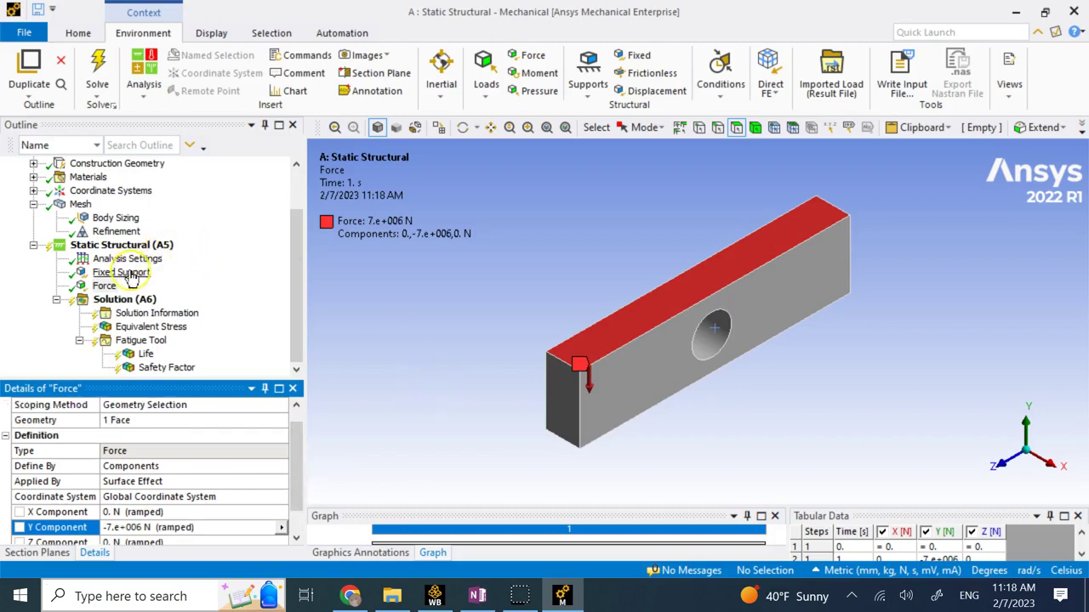
click(97, 71)
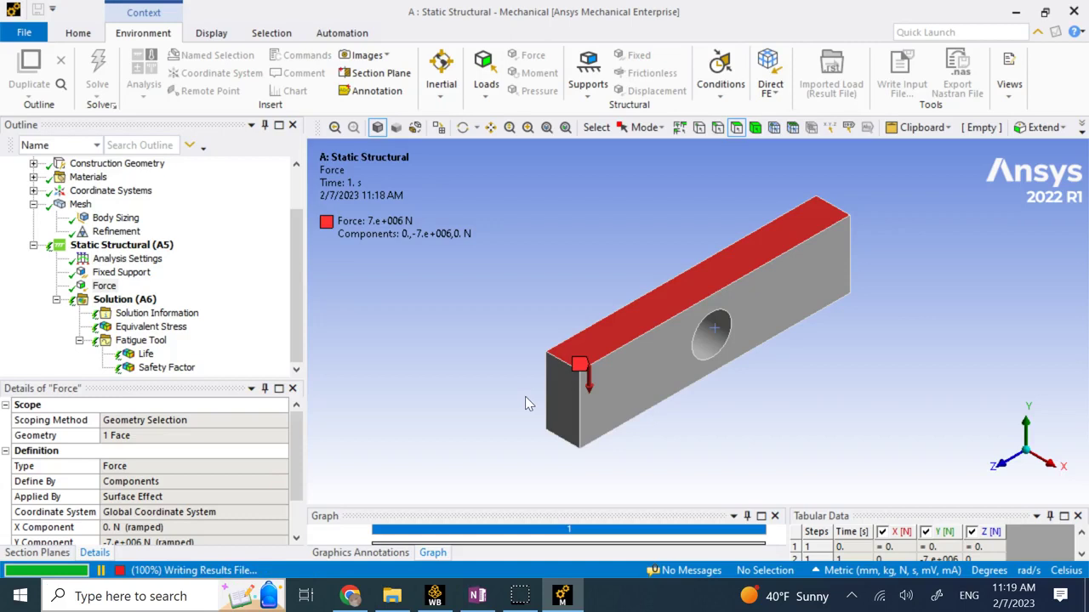
Compare Life (1e6 cycles everywhere) with Safety Factor: minimum 1.2535 at 1e9-cycle design life
click(147, 354)
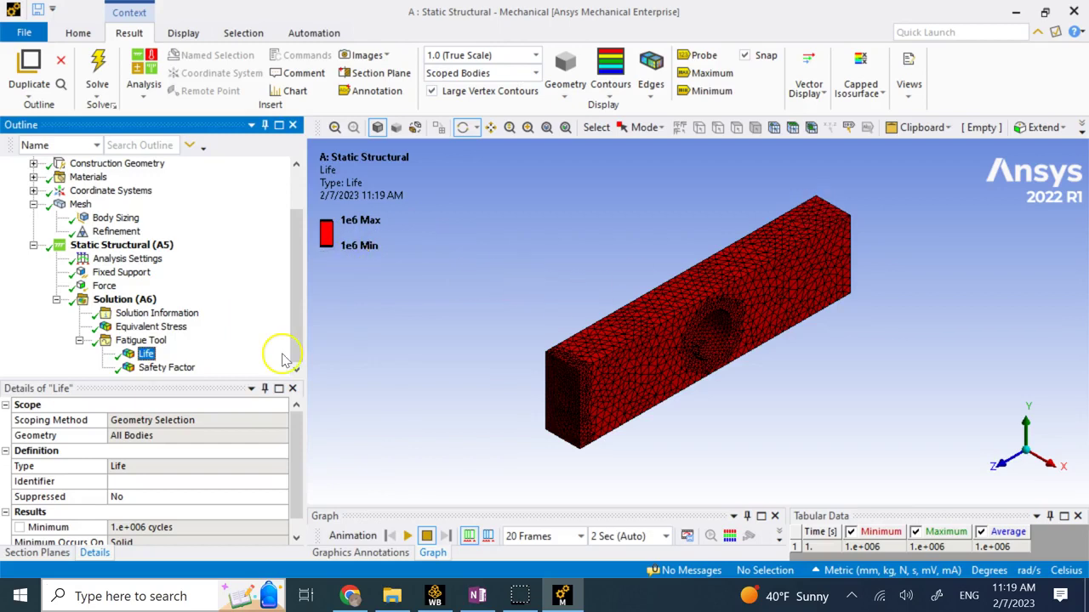
click(179, 367)
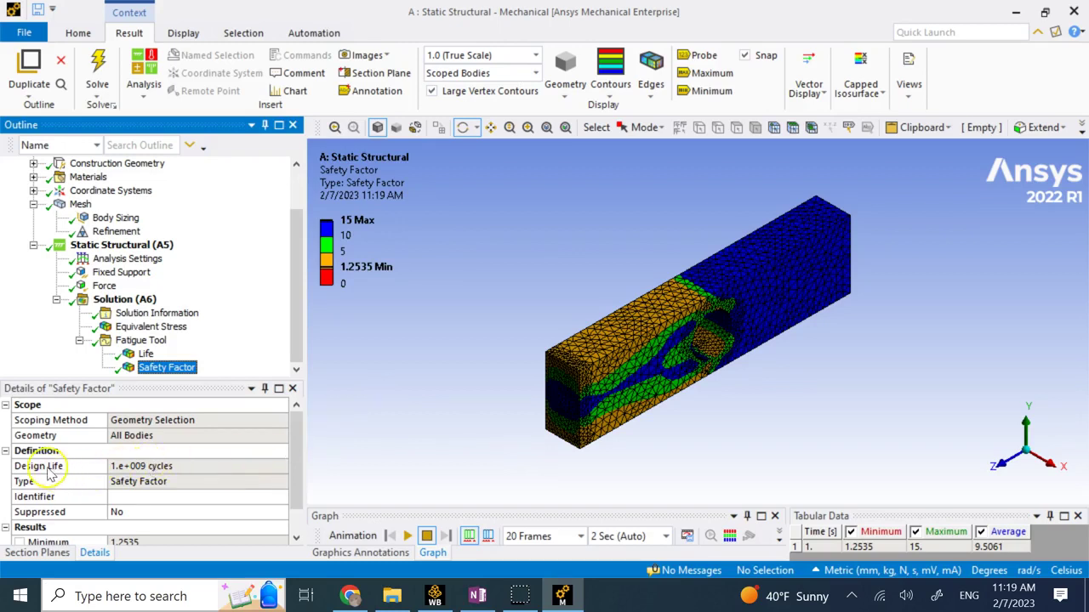
click(161, 468)
click(184, 469)
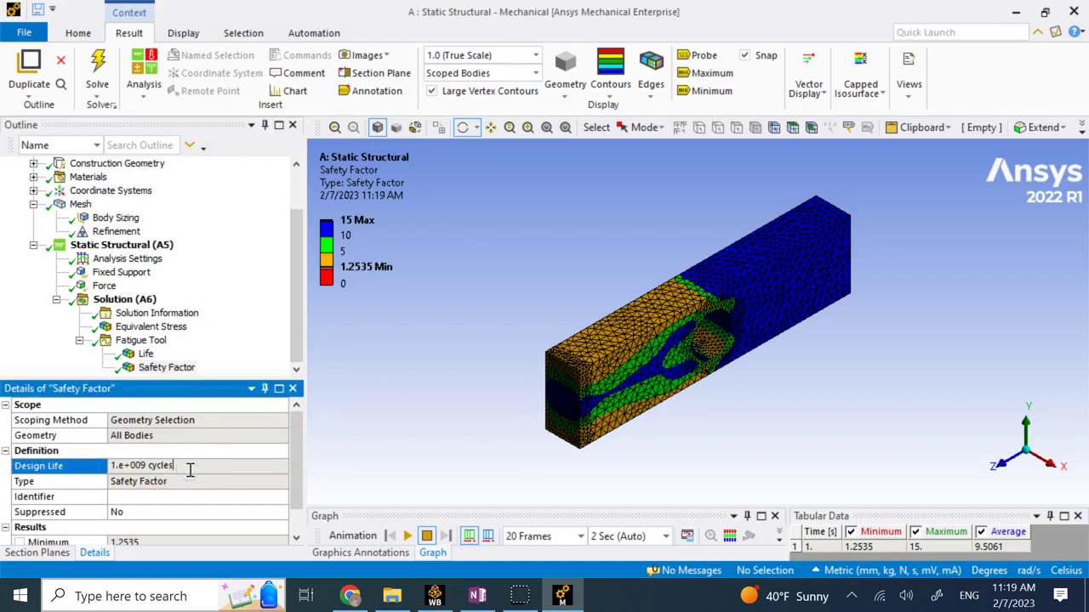
scroll(226, 481, down, 1)
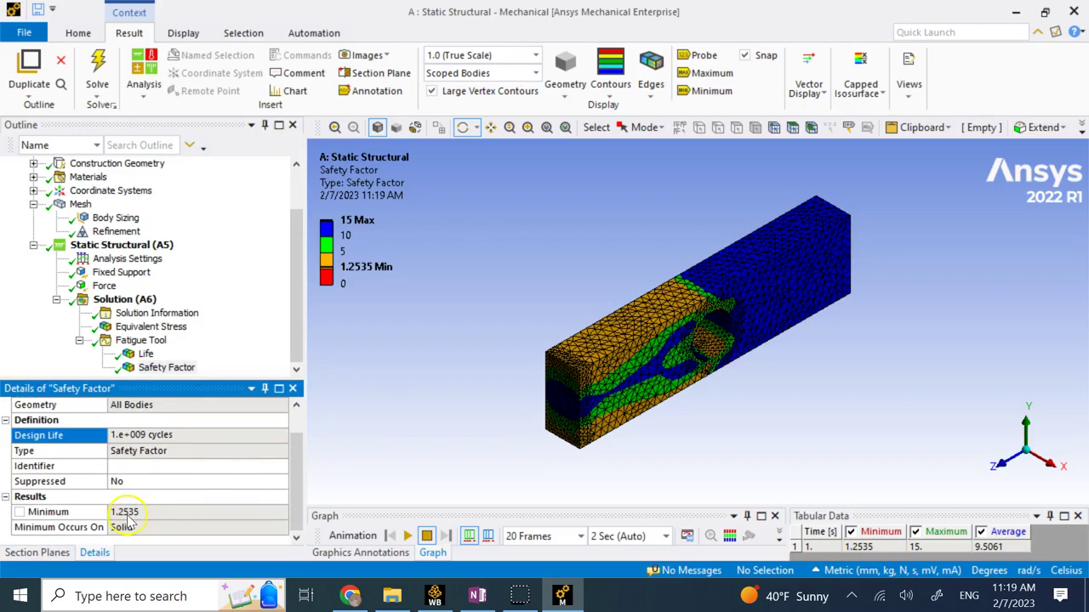
click(146, 353)
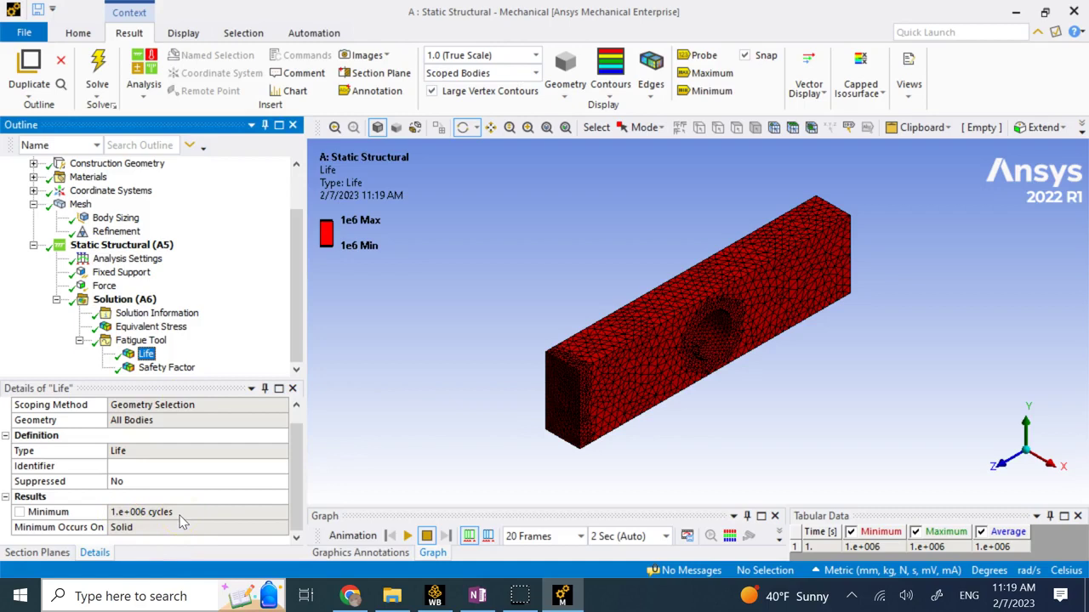
click(166, 367)
click(147, 355)
click(154, 368)
click(146, 354)
click(158, 367)
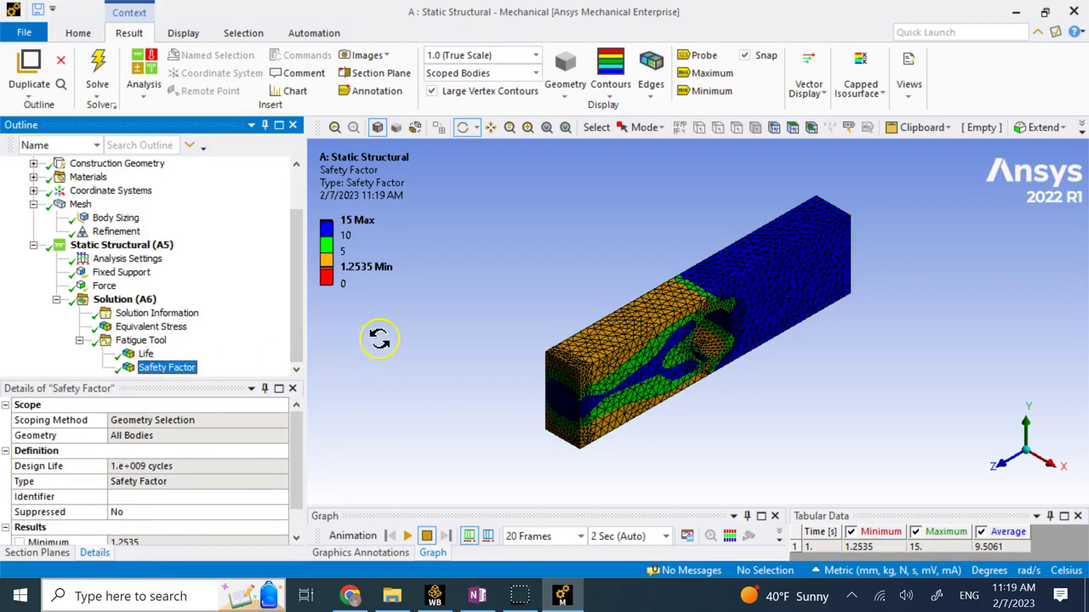